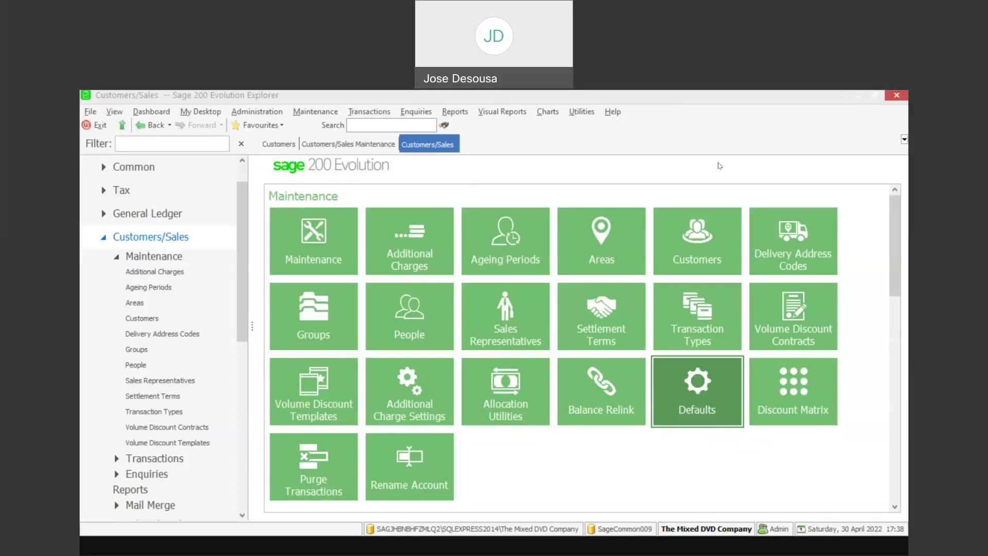
Step: Review the Insurance settings in the Customers Defaults, including the forced information fields and excess options, and close without saving
click(689, 381)
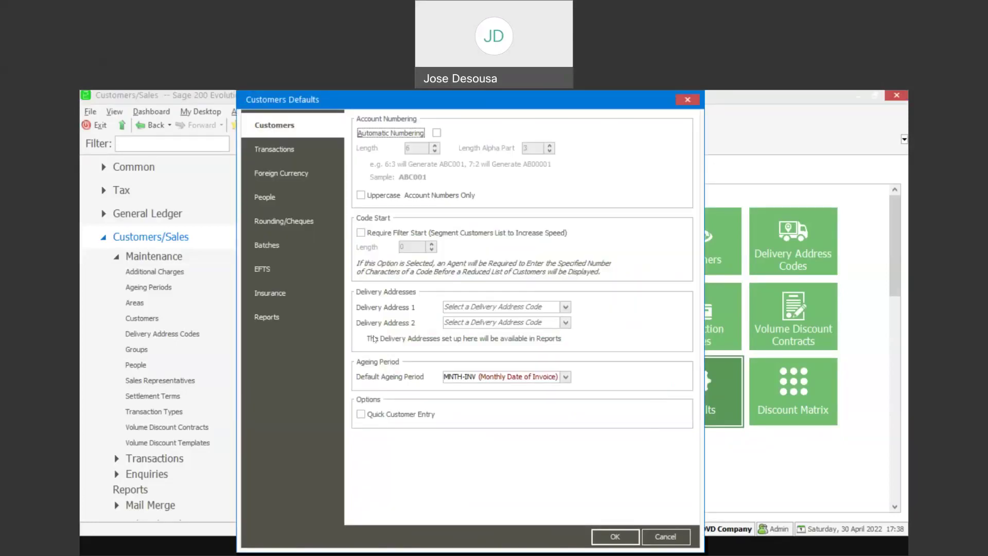
click(274, 293)
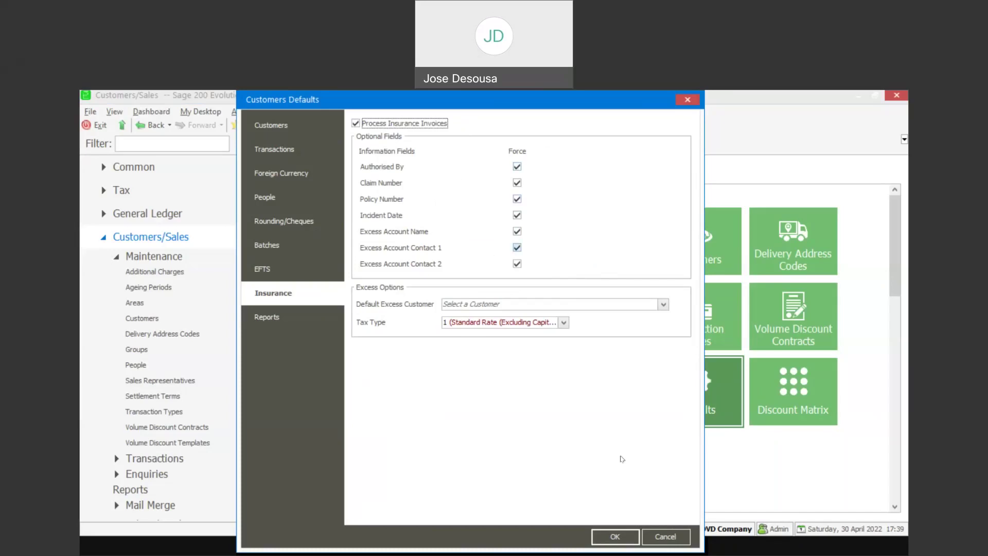
click(669, 534)
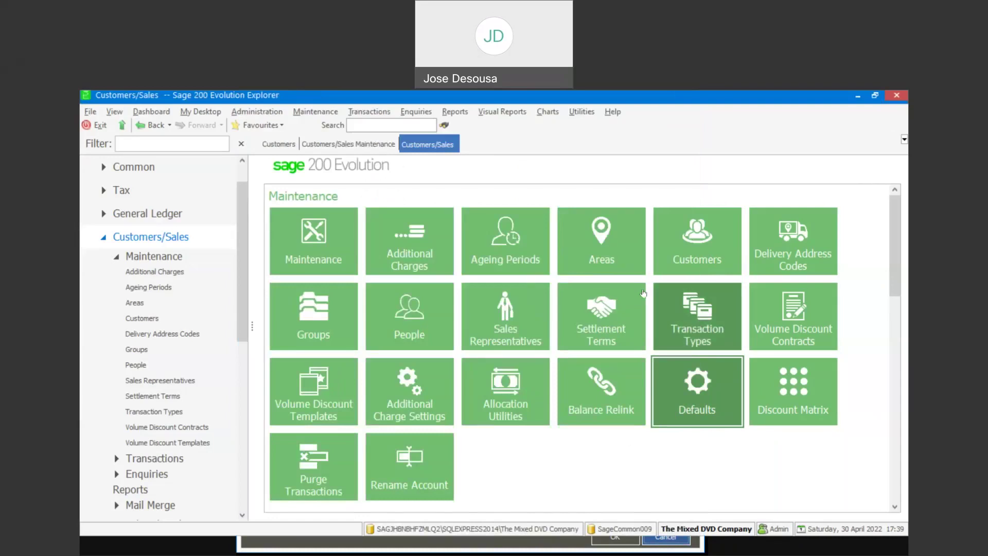
Step: Flag the customer Motor Service Workshop as an Insurance Company and save the record
key(Up)
key(Up)
key(Up)
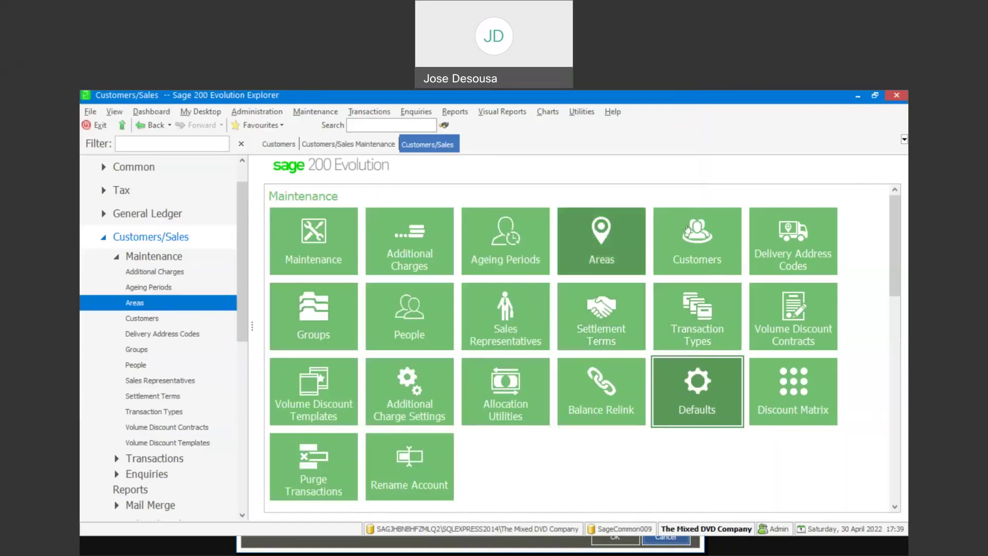
click(687, 229)
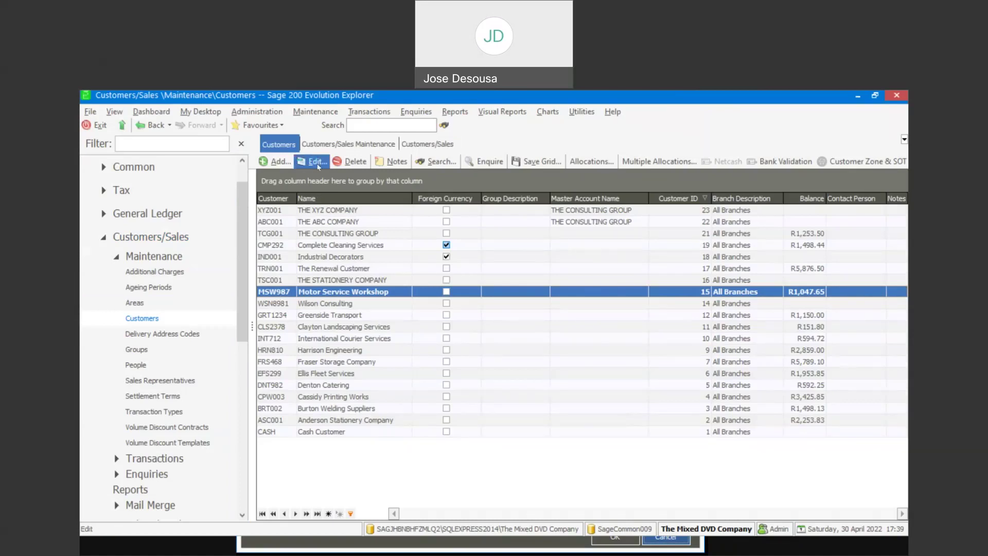
click(315, 162)
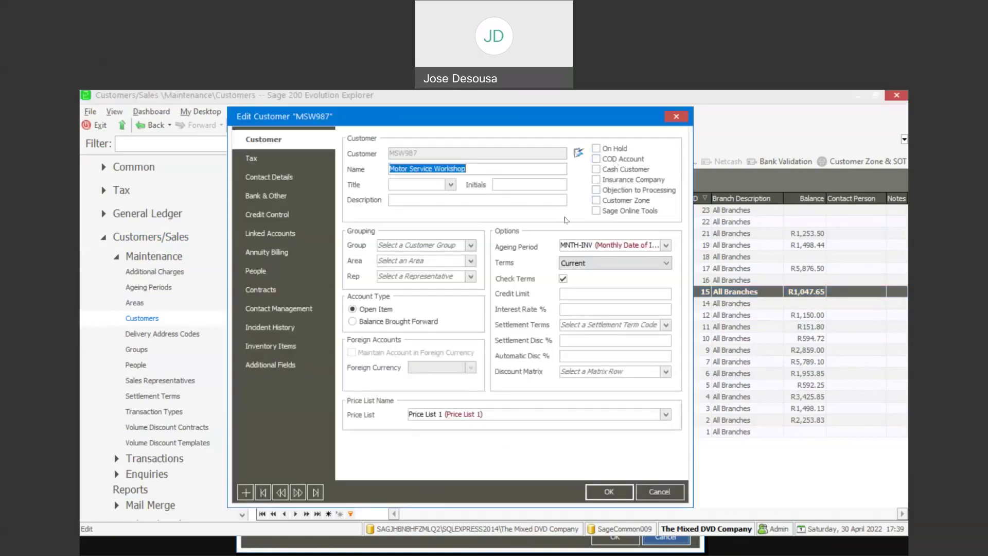
click(596, 180)
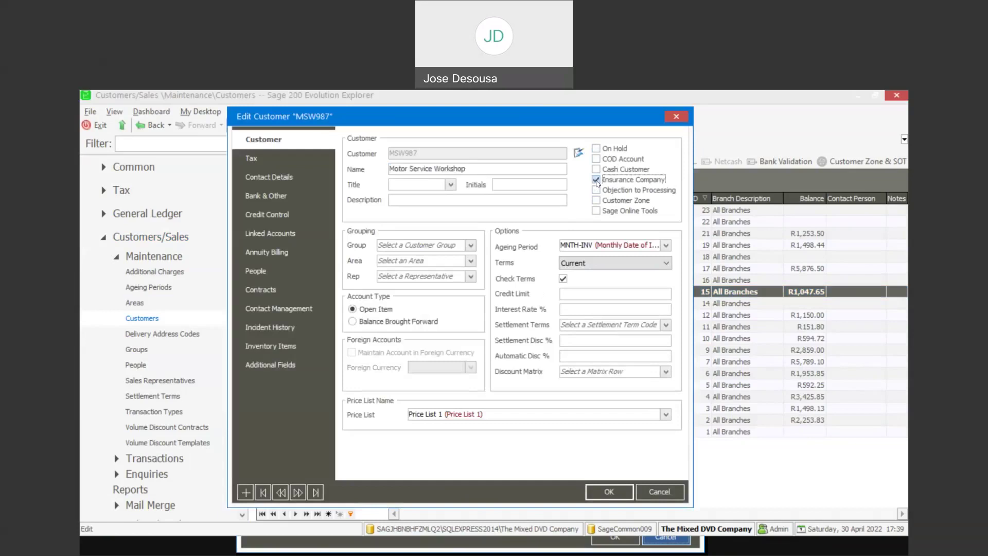
click(599, 490)
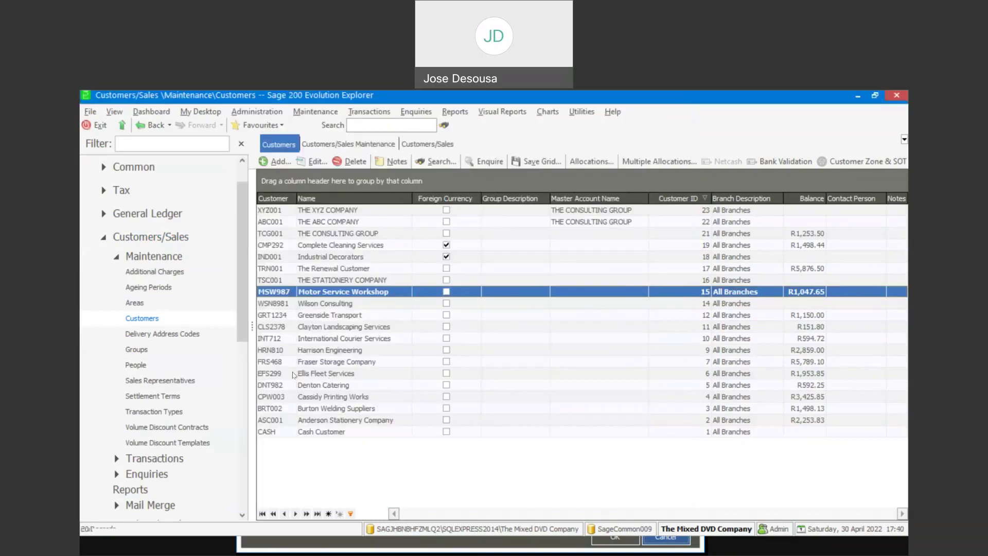
Step: Check the Insurance Company option on the Fraser Storage Company customer record and close it without saving
click(294, 362)
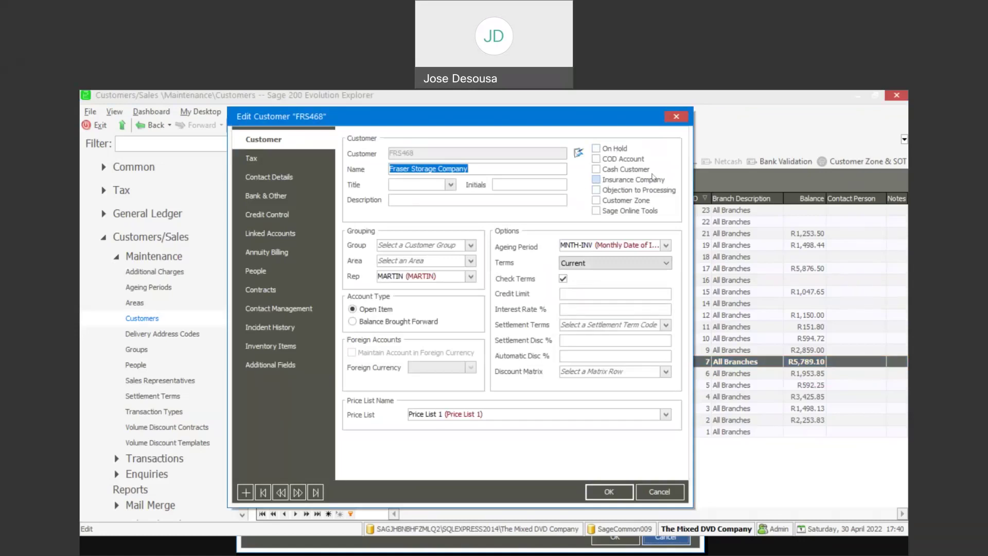
click(659, 493)
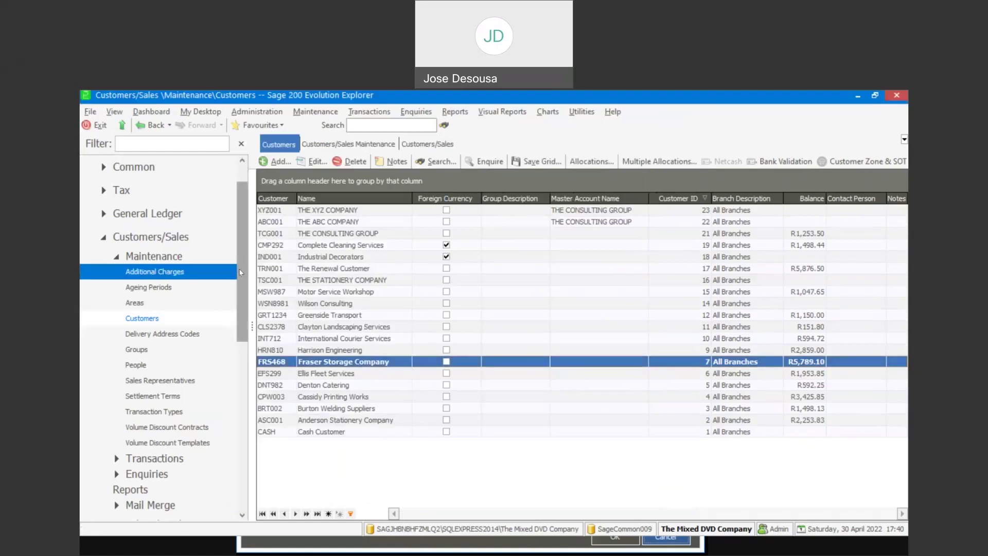
Step: Start a new customer invoice from the Inventory module's transactions
drag(239, 269, 246, 383)
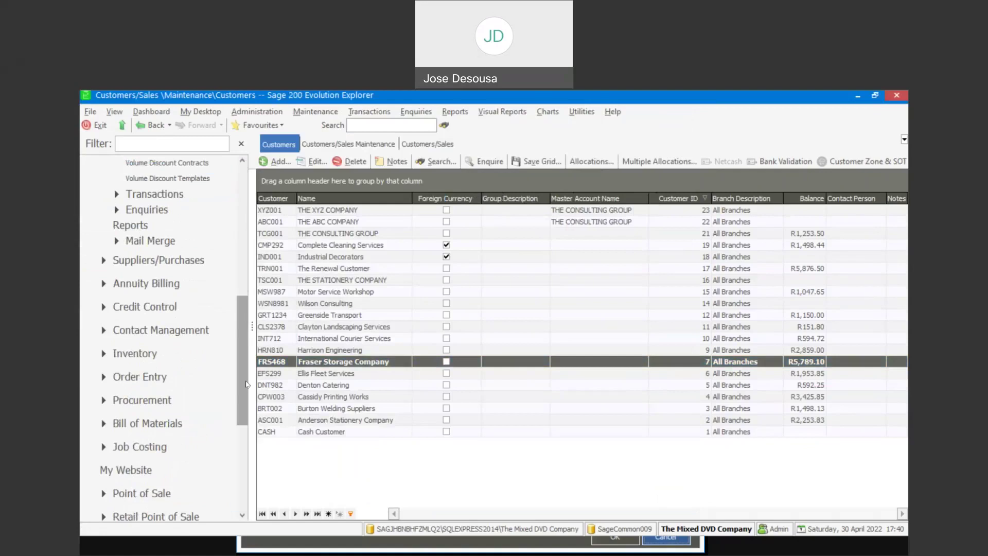
scroll(247, 384, down, 1)
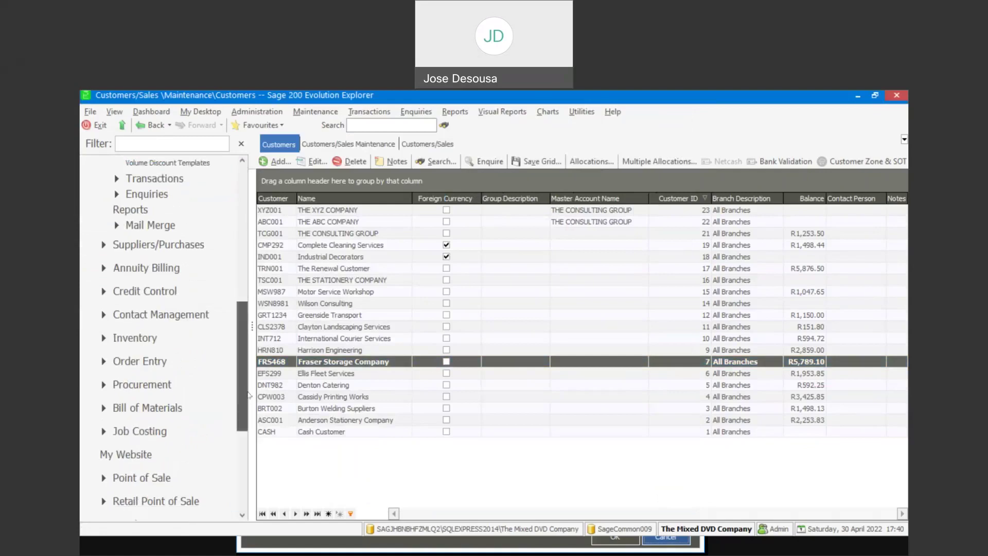
click(140, 332)
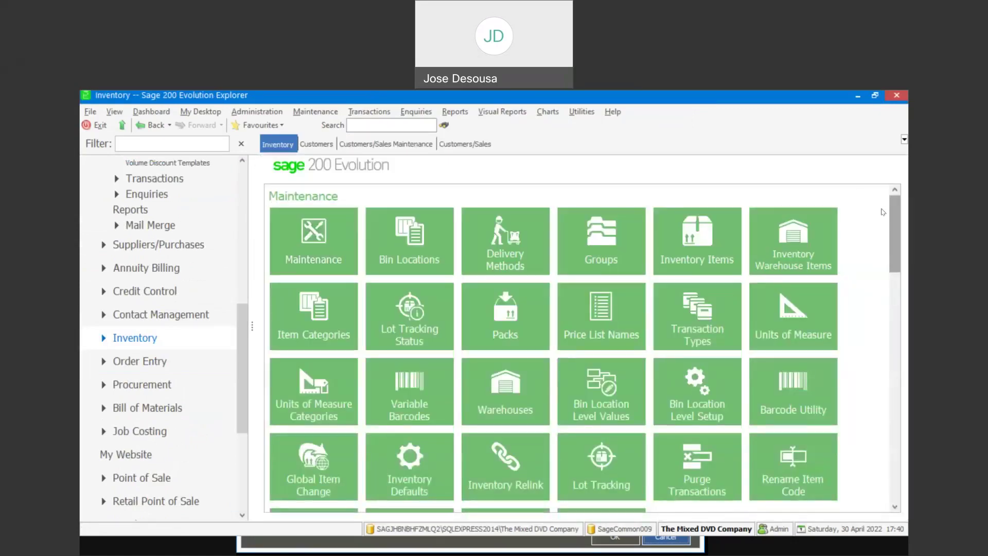
scroll(896, 254, down, 8)
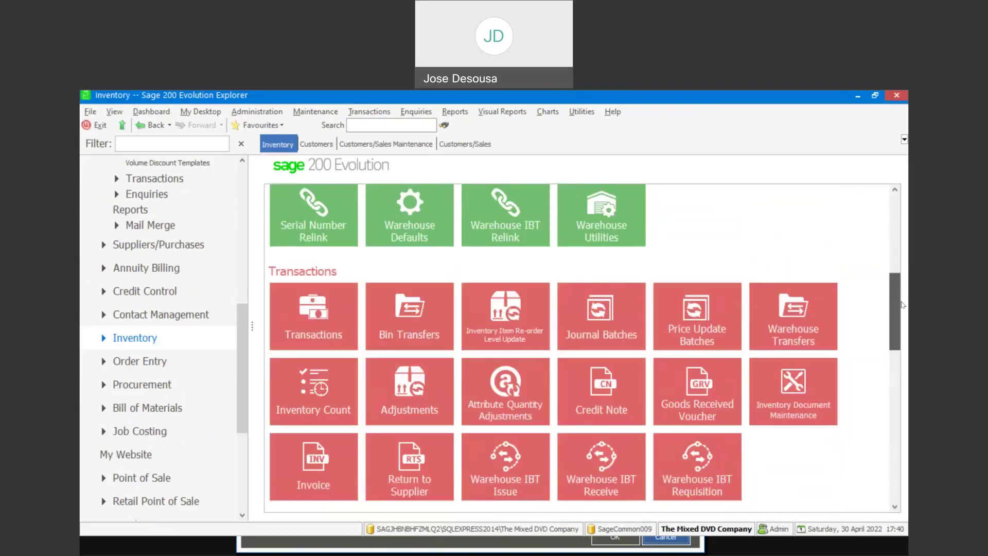
click(320, 396)
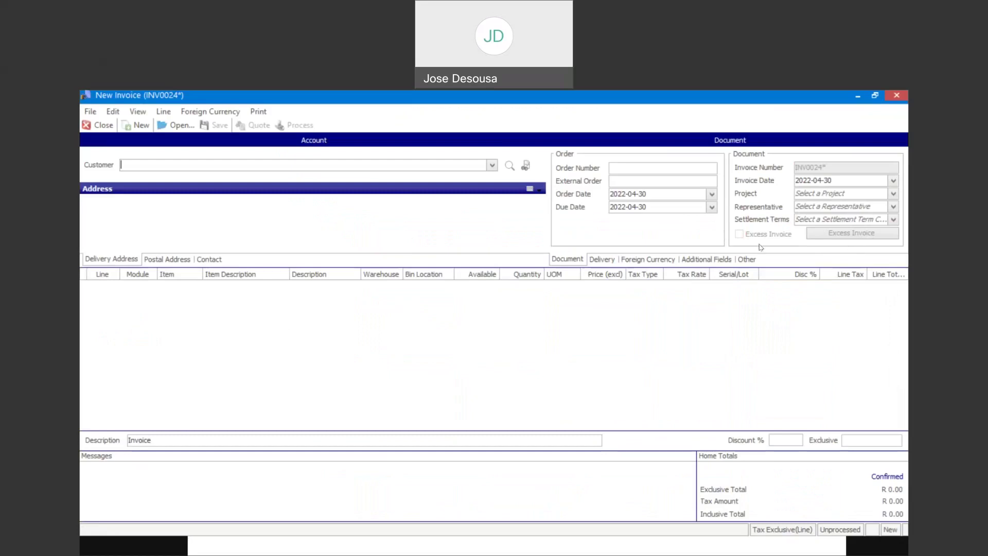
Step: Select Denton Catering as the customer on the new invoice
click(492, 165)
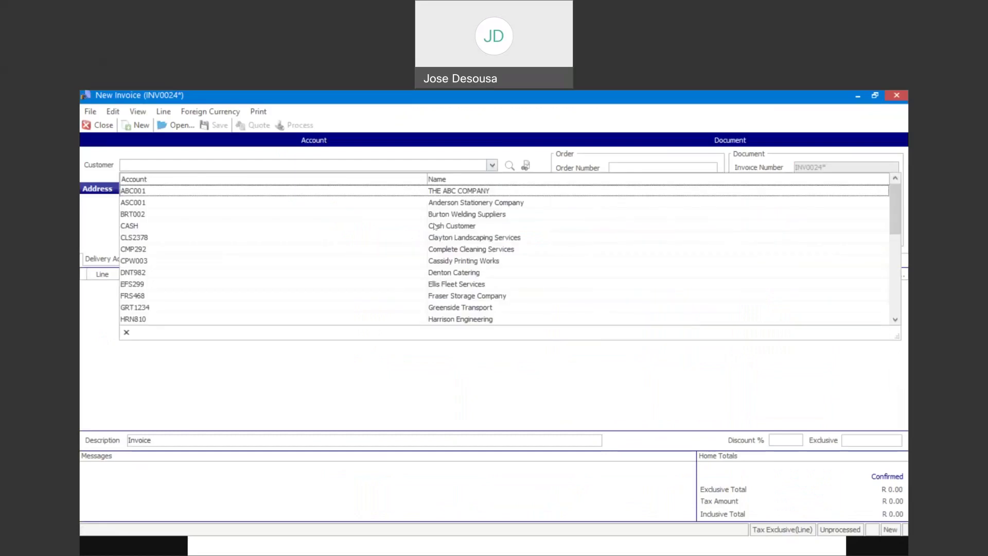
click(431, 272)
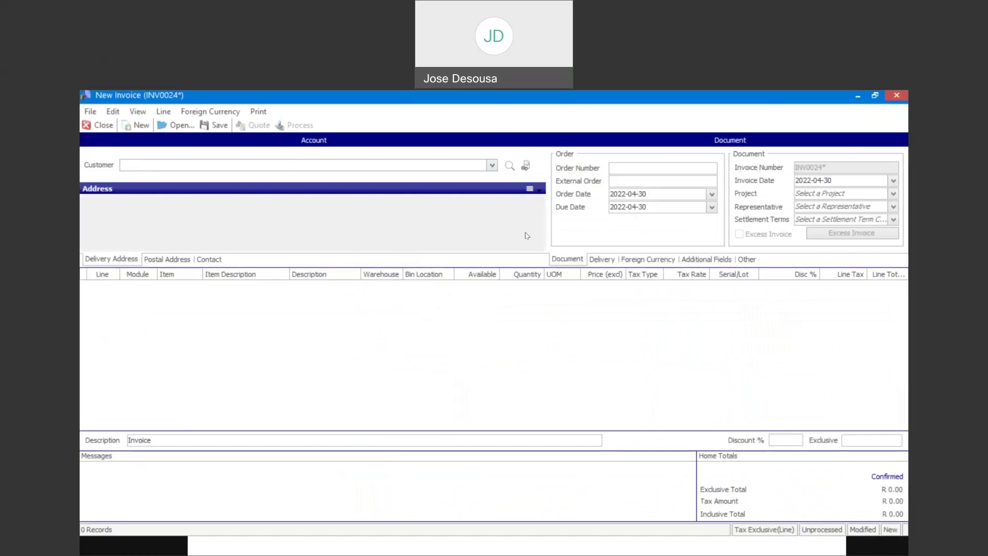
click(493, 165)
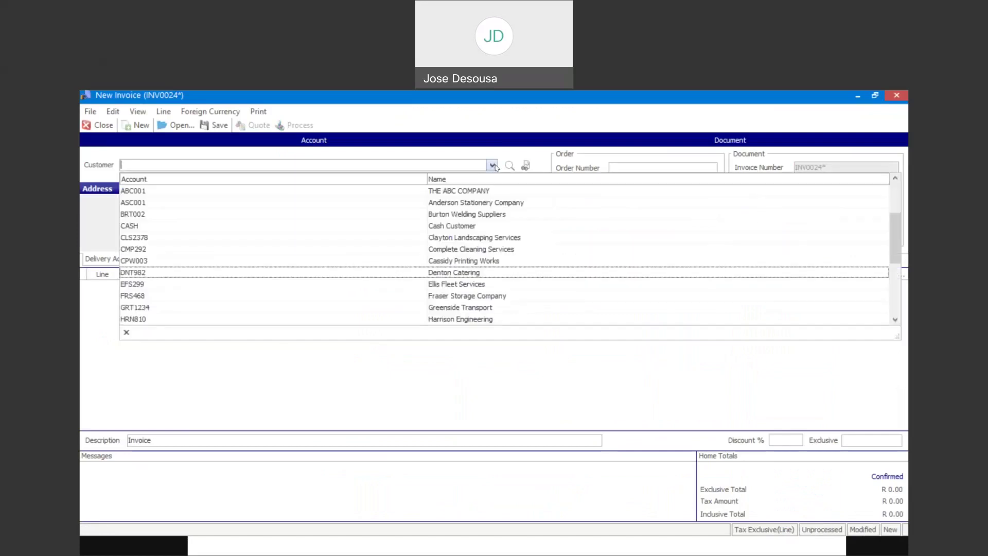
click(427, 274)
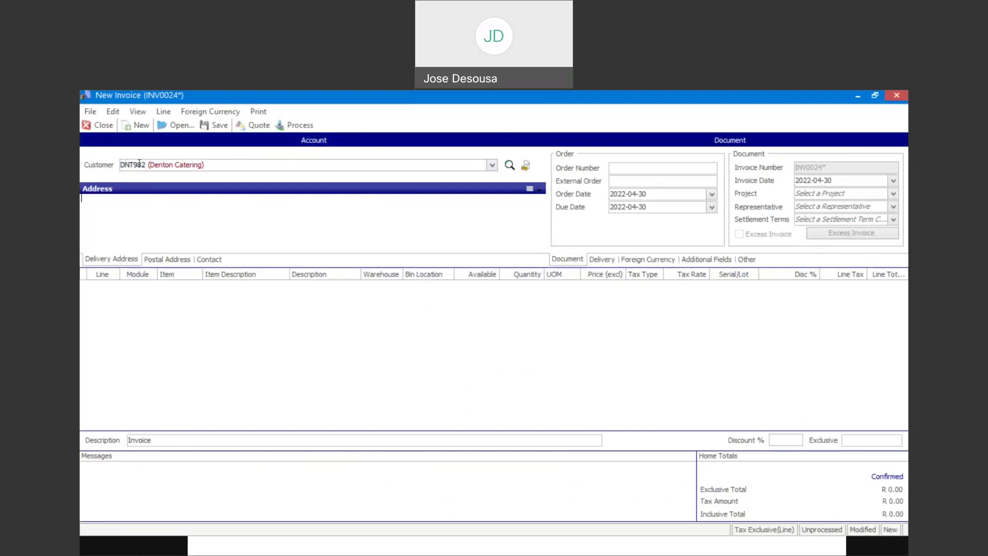
Step: Change the invoice customer to Motor Service Workshop
click(492, 168)
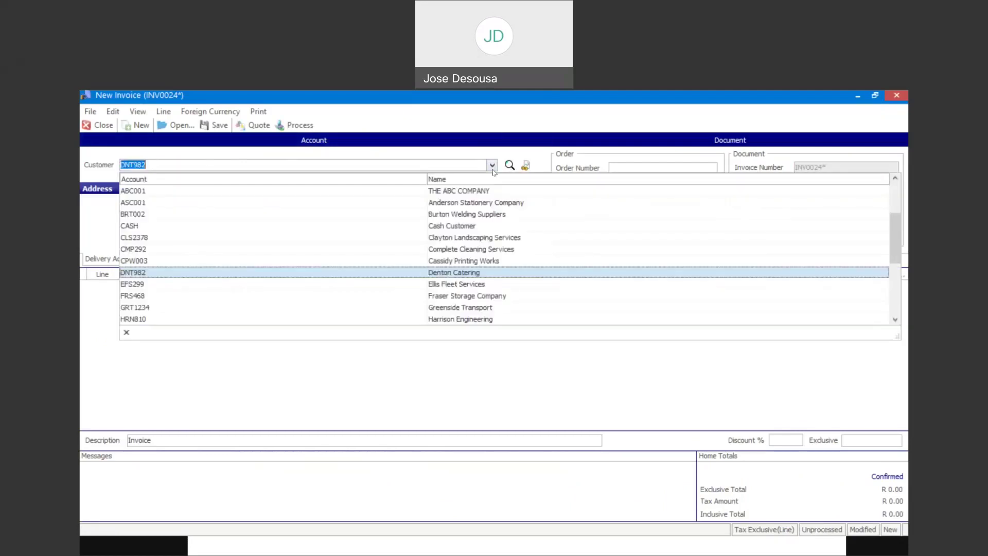
click(895, 321)
click(895, 321)
click(895, 321)
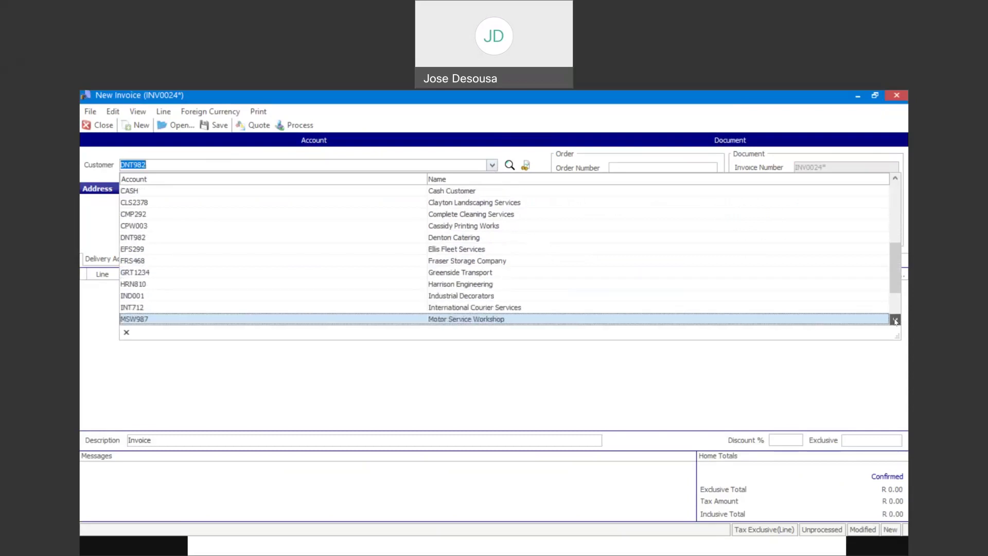
click(895, 321)
click(566, 309)
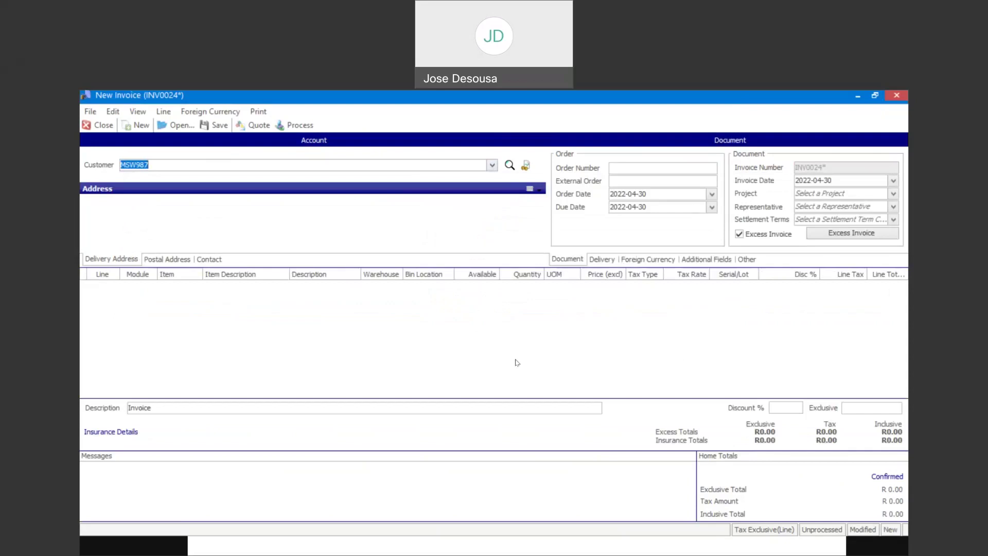
Step: Add a GL line to the invoice for the Other Income account
click(288, 334)
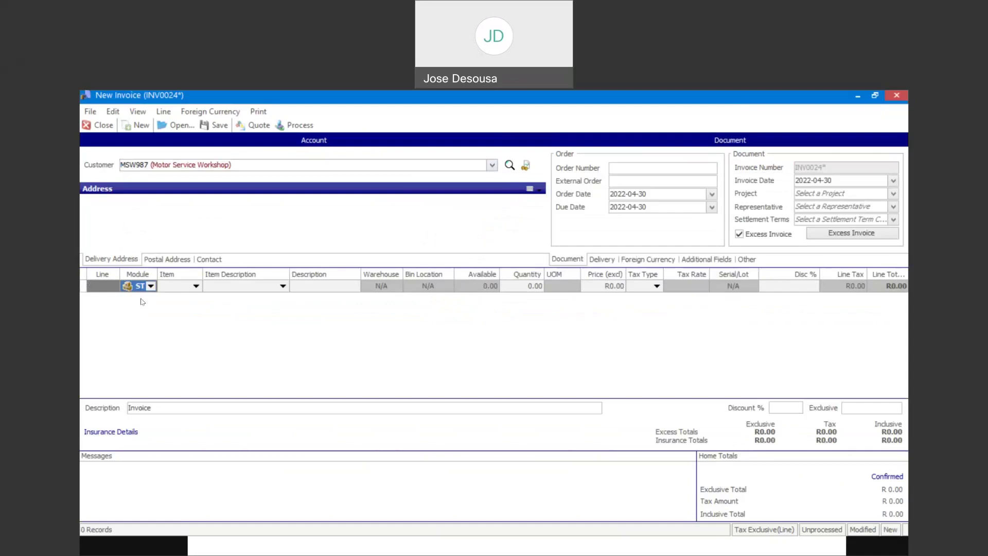
click(150, 286)
click(149, 310)
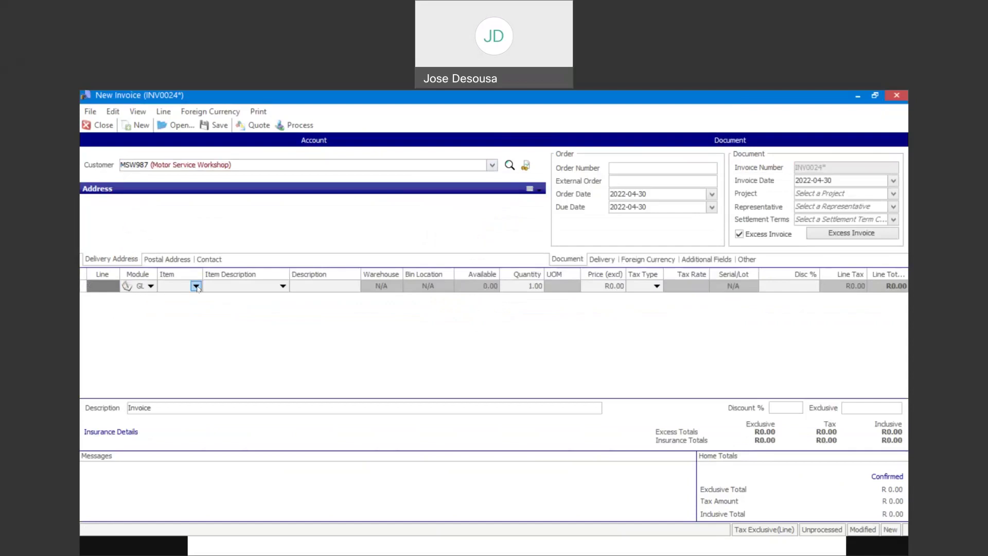
click(196, 286)
text(Oth)
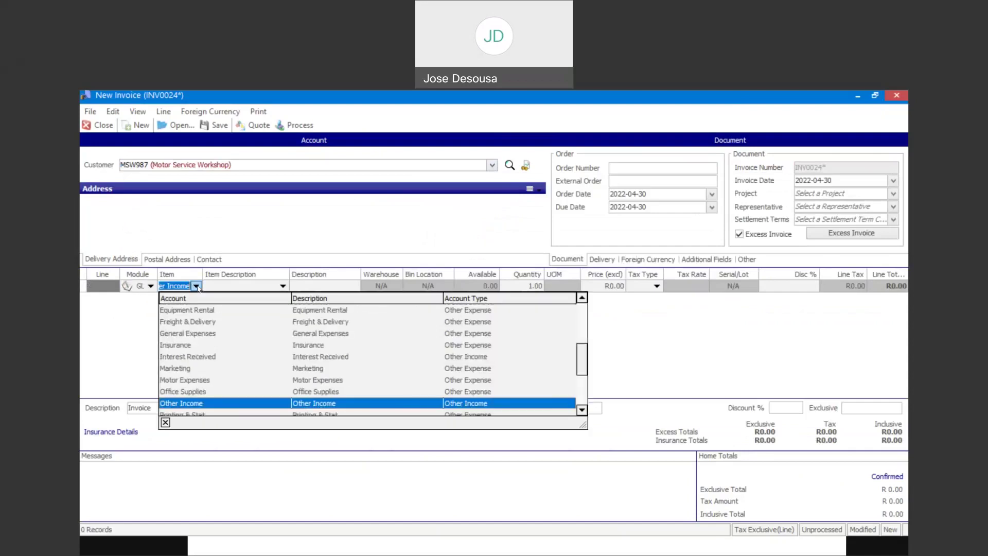
key(Return)
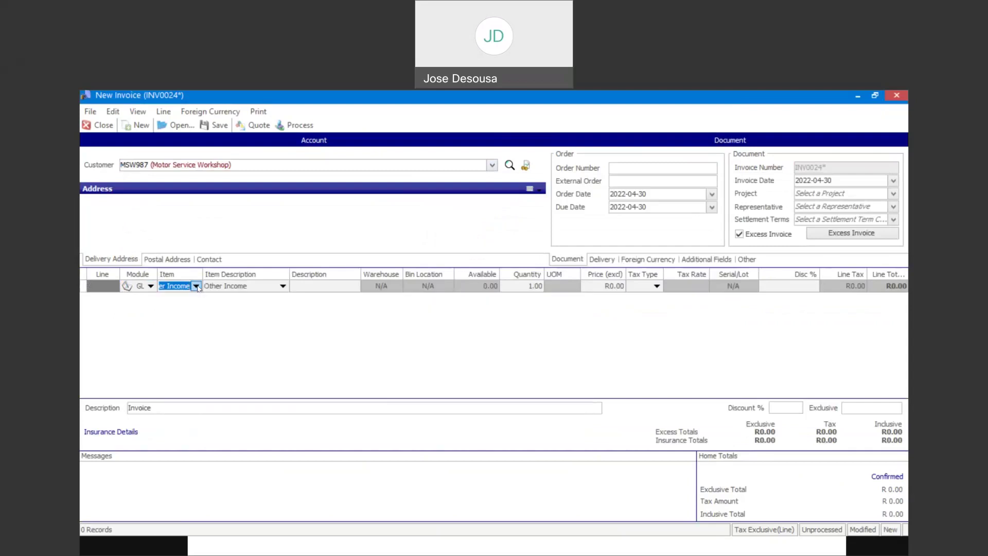
key(Tab)
key(Tab)
key(Tab)
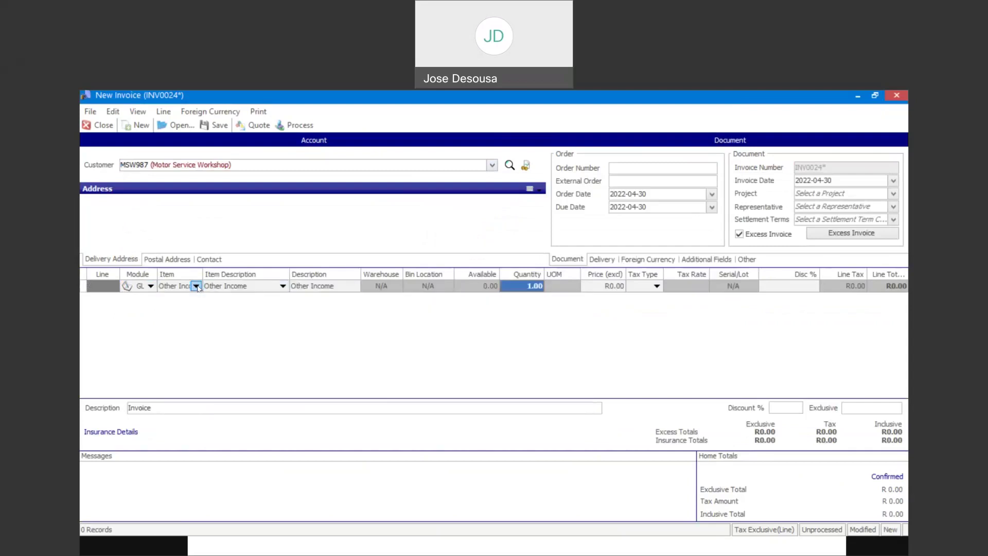
Step: Set the Other Income line's quantity to 1 and its exclusive price to R900.00
text(900)
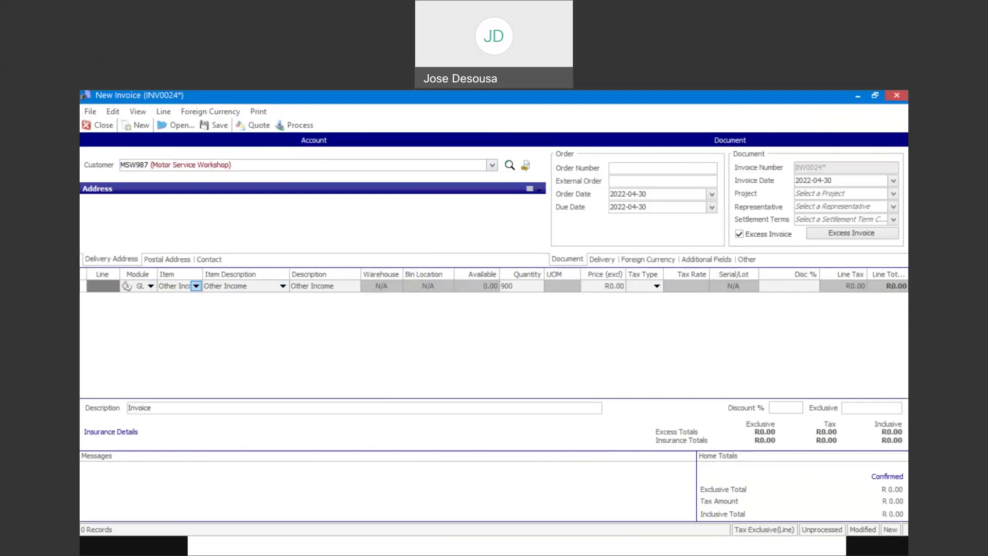
key(BackSpace)
key(BackSpace)
key(BackSpace)
text(1)
key(Tab)
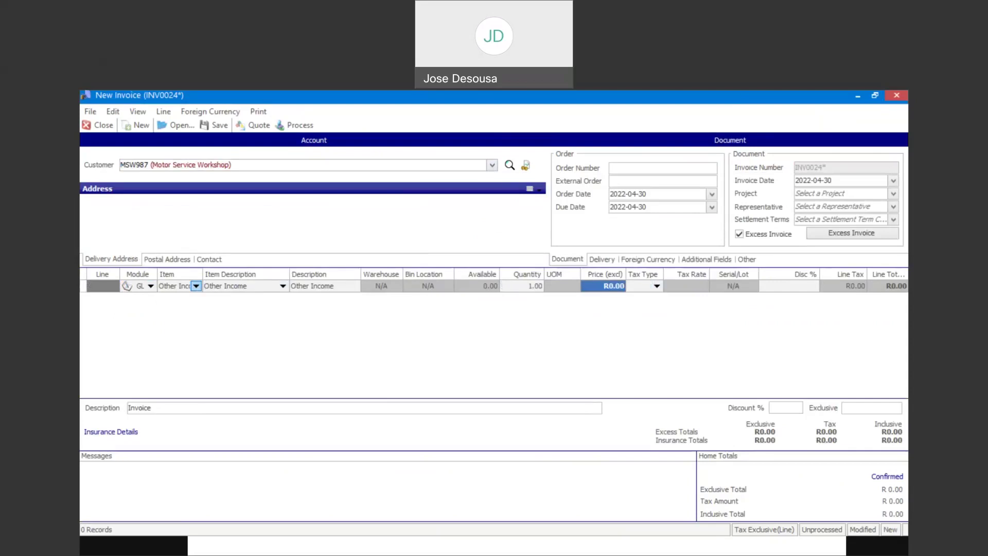
text(900)
key(Tab)
key(Tab)
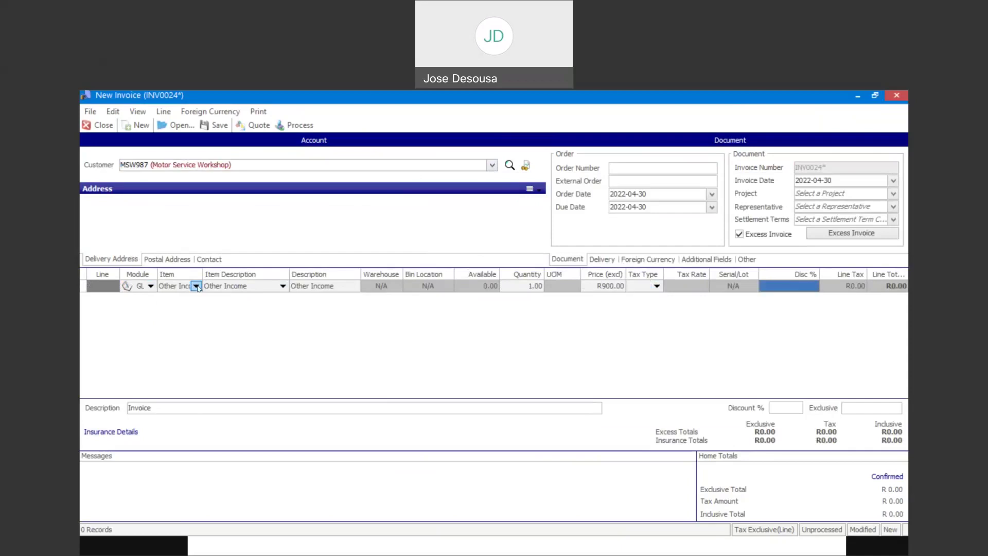
Step: Set the line's tax type to 1, Standard Rate (Excluding Capital Goods), and complete the line
click(657, 285)
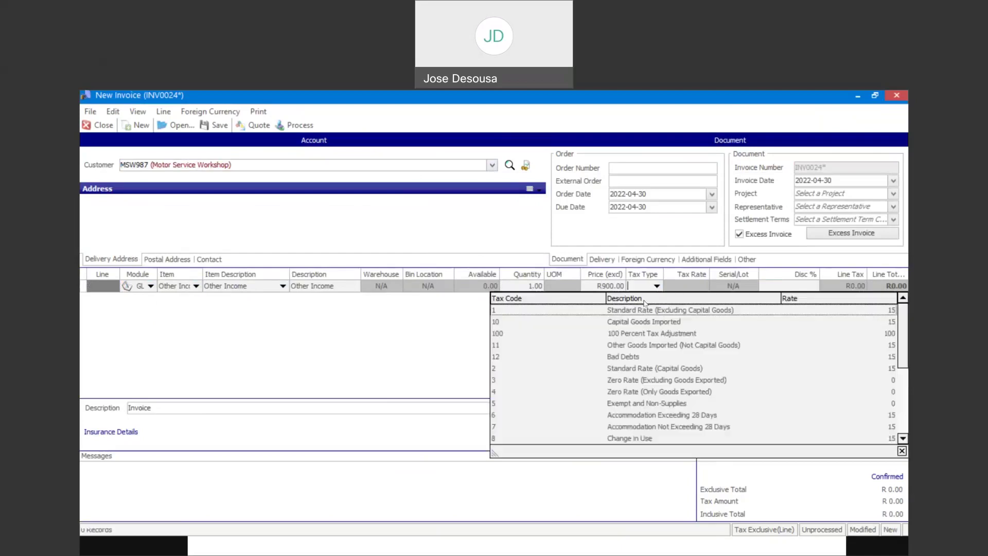
click(640, 311)
key(Tab)
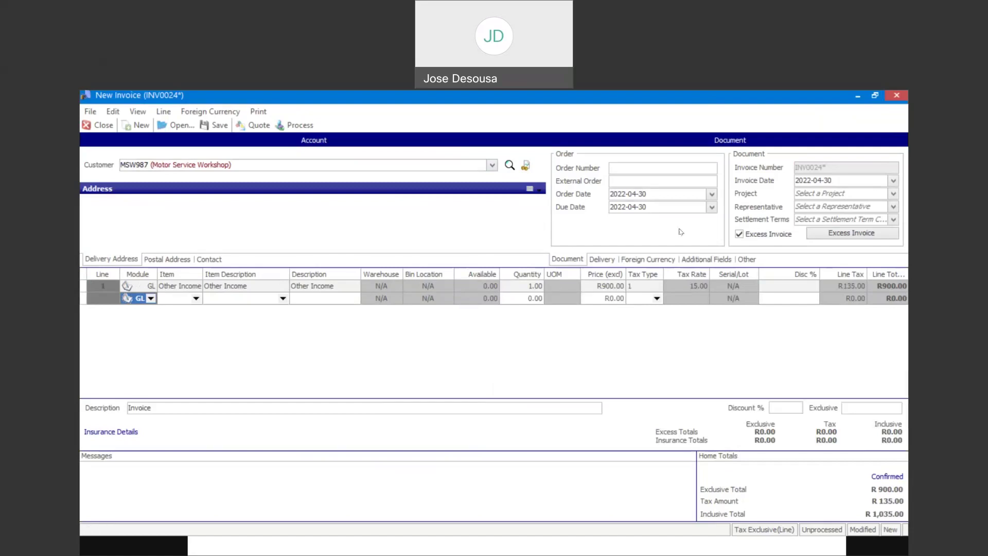
Step: Open the excess invoice for this document and select Clayton Landscaping Services as its customer
click(855, 237)
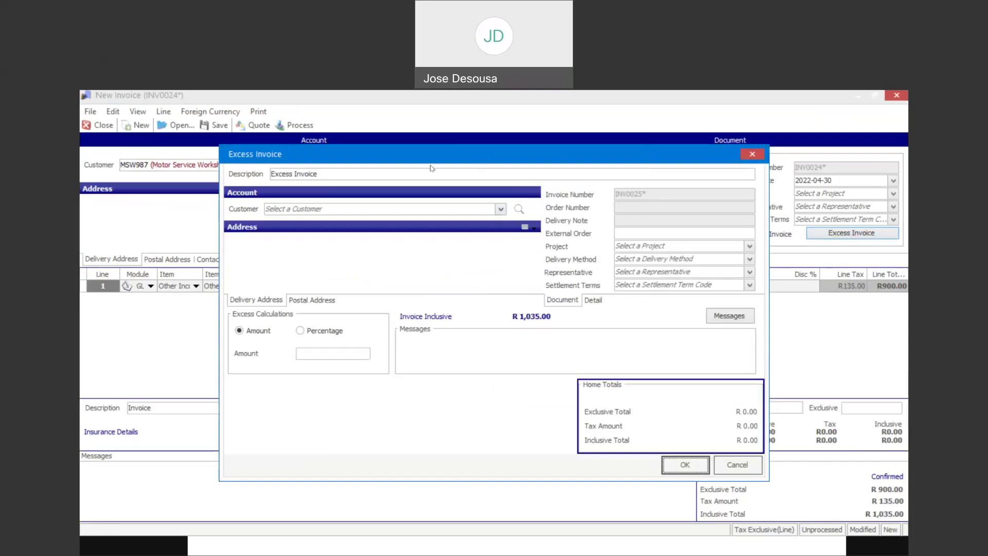
drag(431, 168, 378, 178)
click(448, 218)
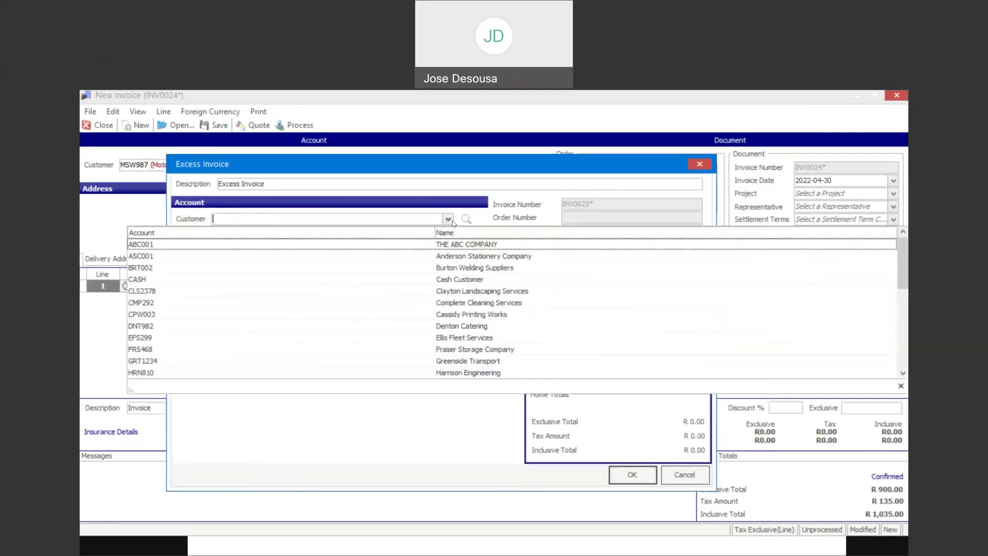
click(441, 290)
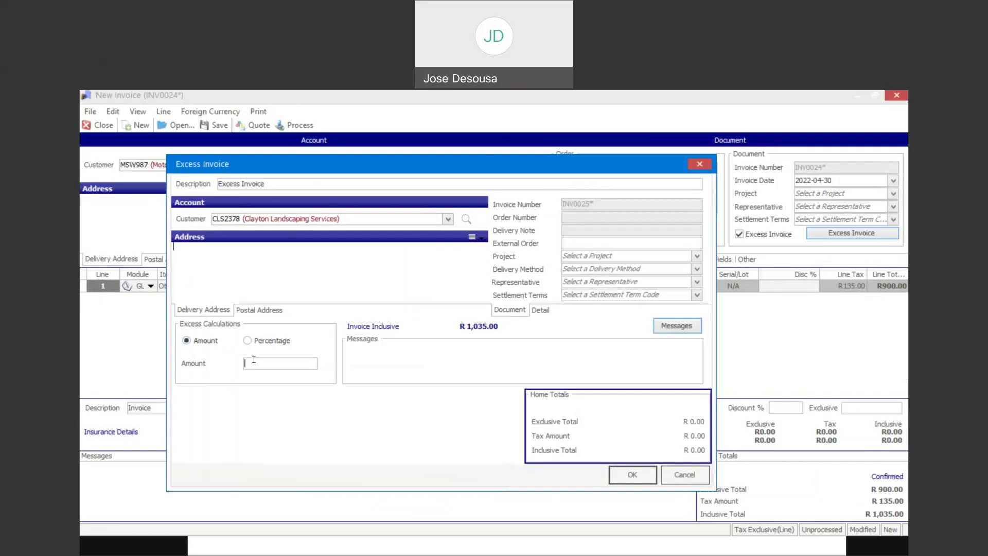
Step: Set the excess amount to R200.00 and enter Admin as the authorising party in the excess invoice details
text(200)
key(Tab)
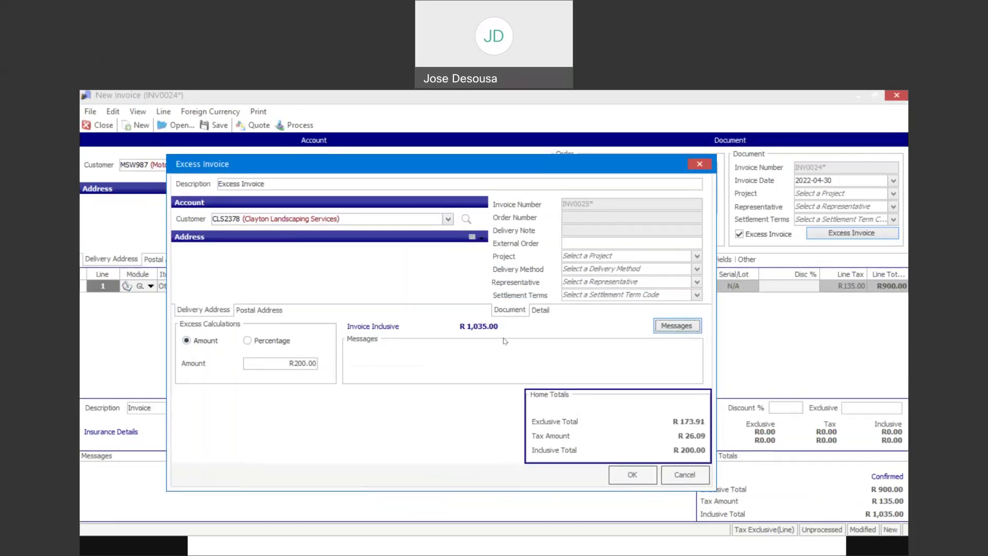
click(539, 311)
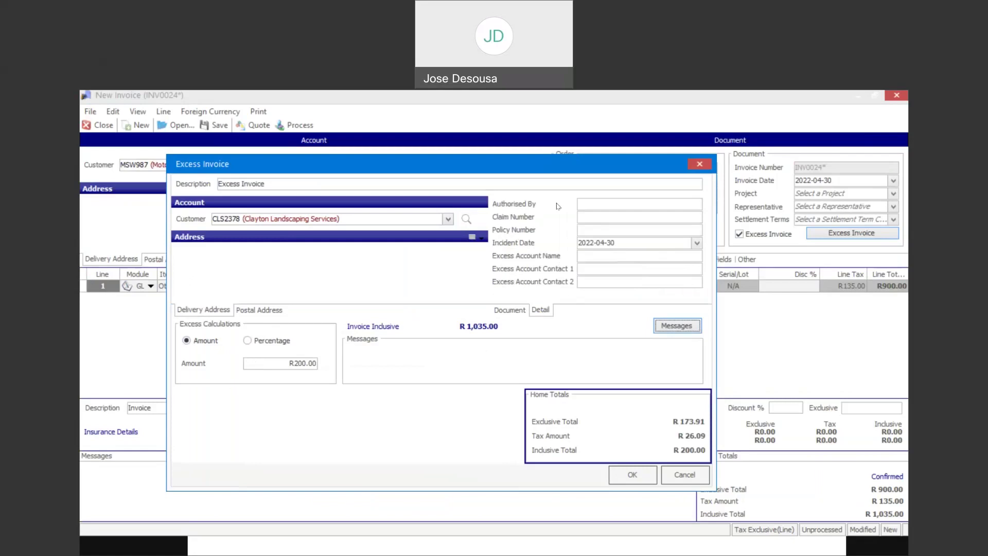
click(585, 200)
text(A)
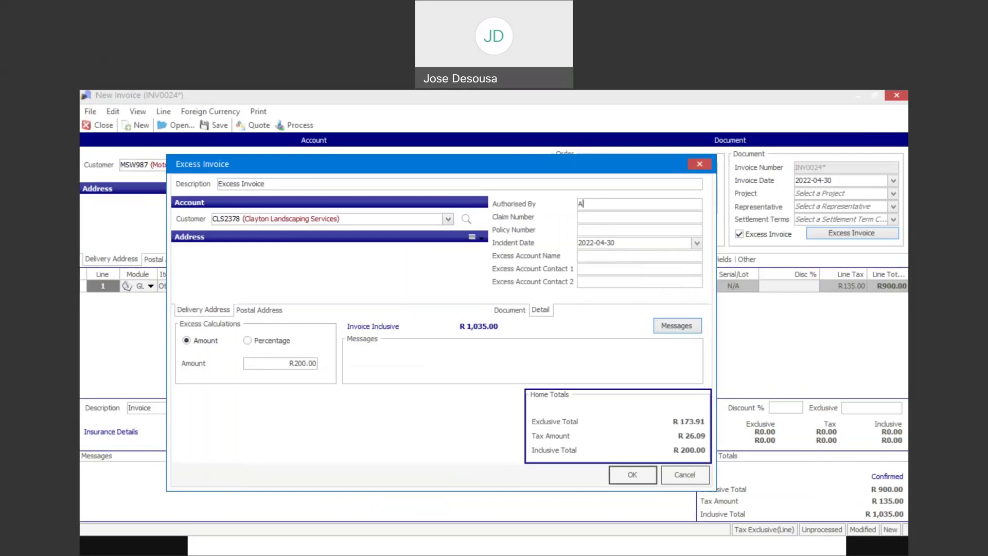
text(dmin)
Step: Enter the claim number and the policy number in the excess invoice details
click(585, 216)
text(C1234)
text(P45678)
Step: Enter Test as the excess account name, with AAA and BBB as excess account contacts 1 and 2
text(T)
text(est)
click(600, 268)
text(AAA)
click(600, 277)
text(BBB)
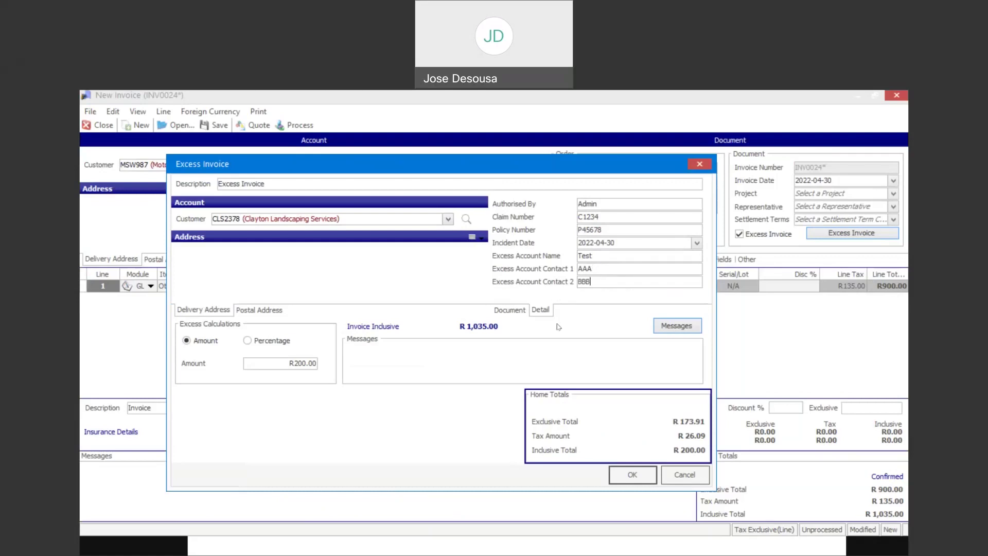
Step: Add a message described as "Excess Invoice" to the excess invoice, reading "New excess invoice with claim number" followed by the claim number
click(667, 325)
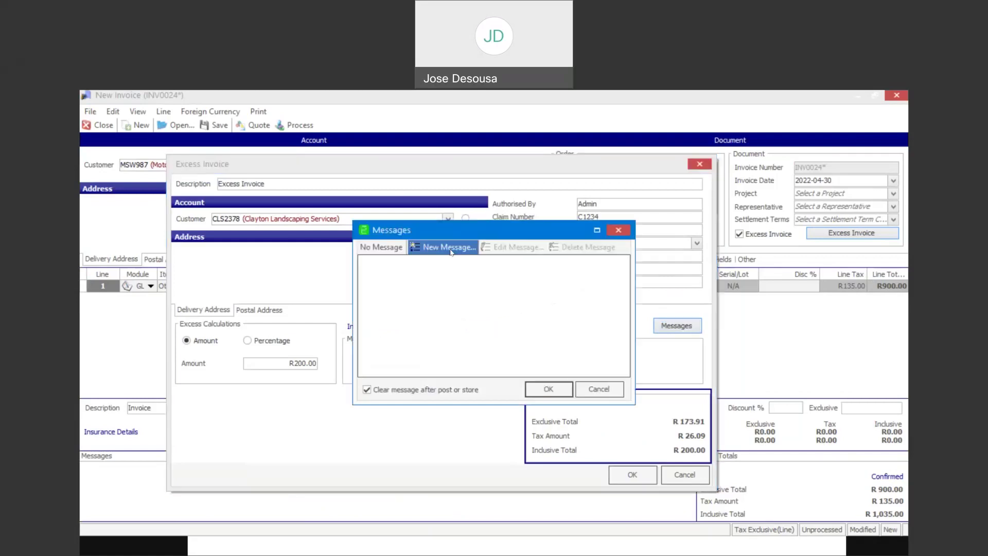
click(449, 250)
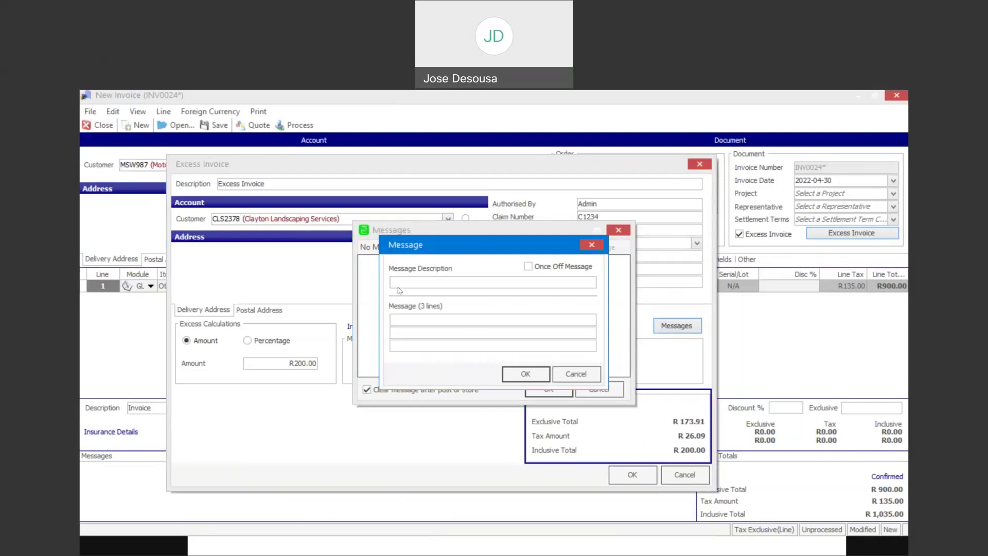
text(Excess Invoice)
click(397, 319)
text(New excess invoixw)
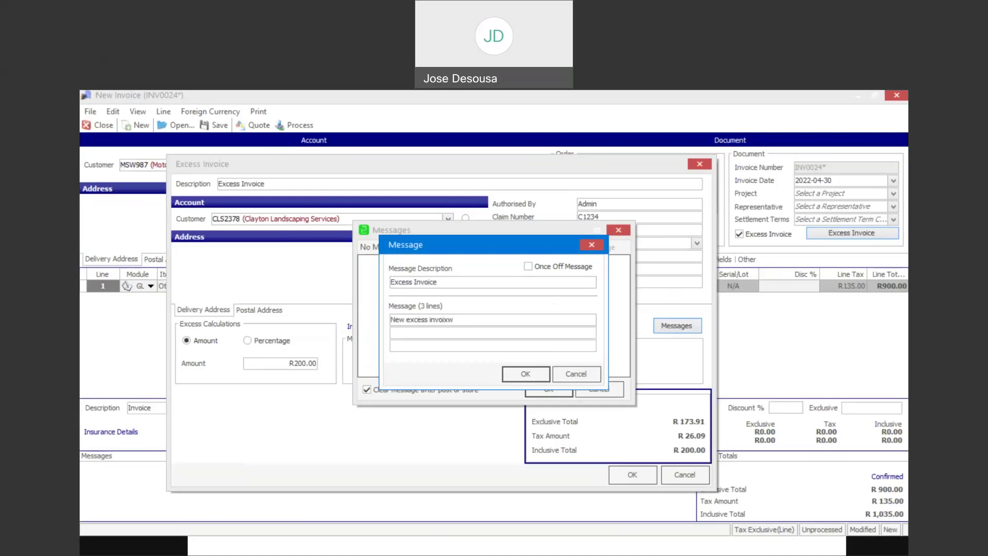
key(BackSpace)
key(BackSpace)
text(ce with claim number C1234)
click(521, 381)
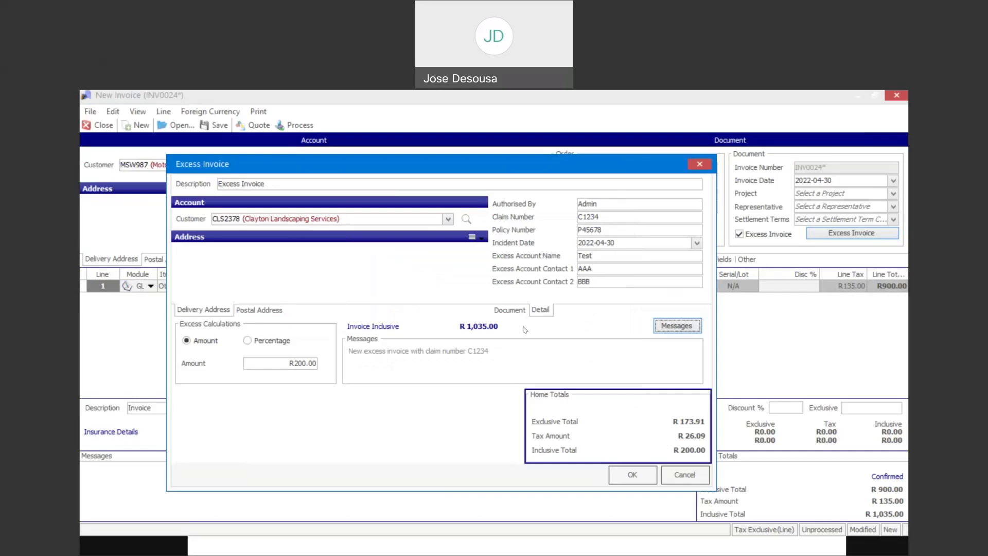
Step: Accept the excess invoice and process the main invoice, ignoring the account terms warning
click(637, 478)
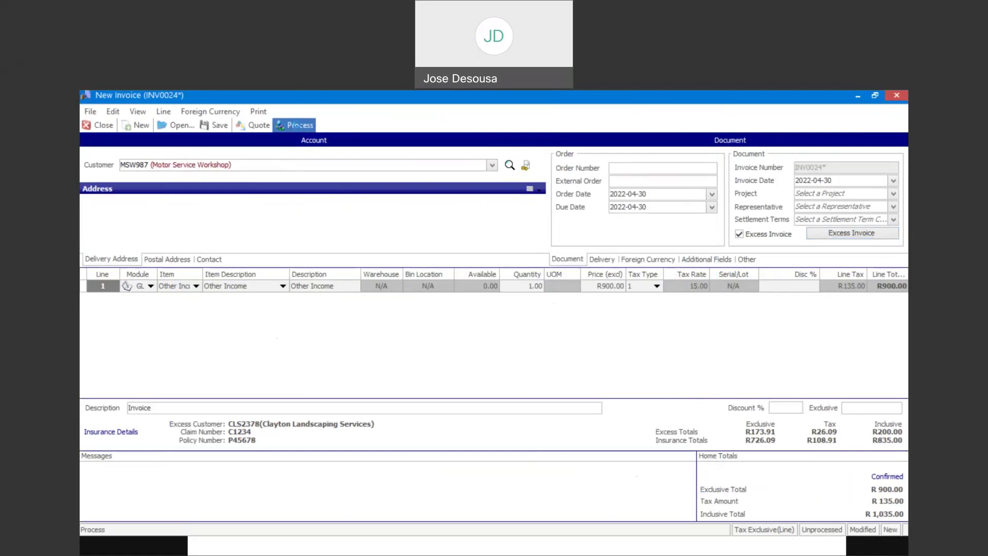
click(301, 127)
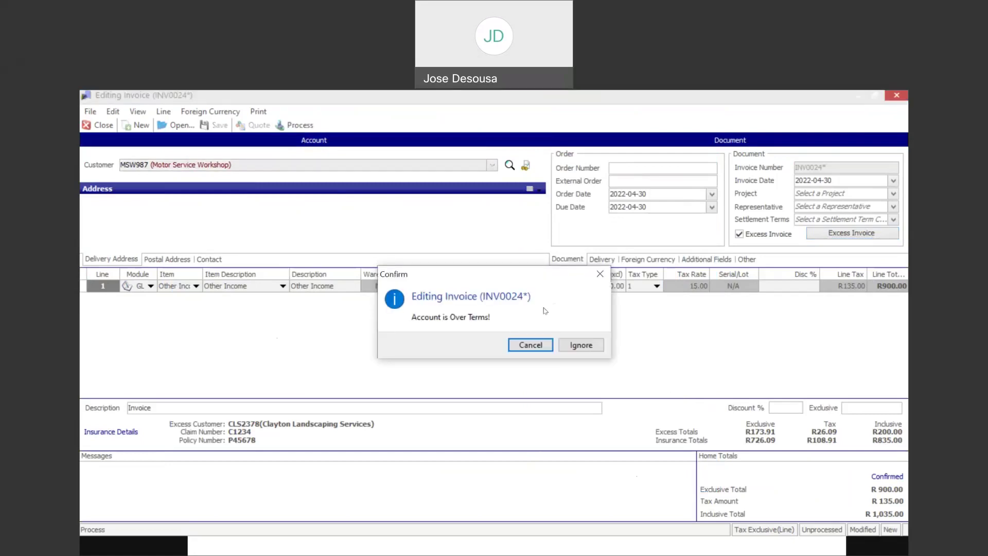
click(580, 342)
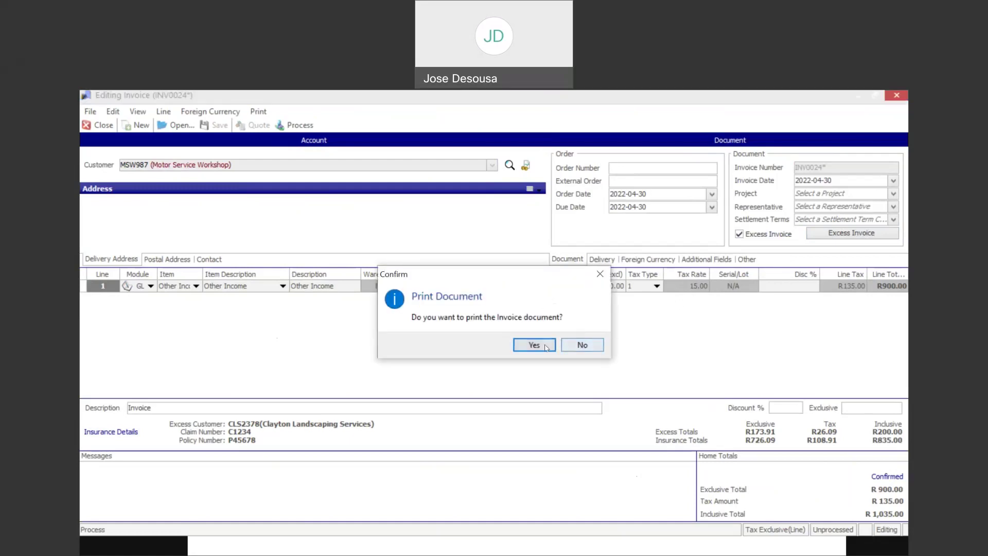
Step: Preview the printed tax invoice, examine its line and totals including the excess deduction, and close the preview
click(545, 347)
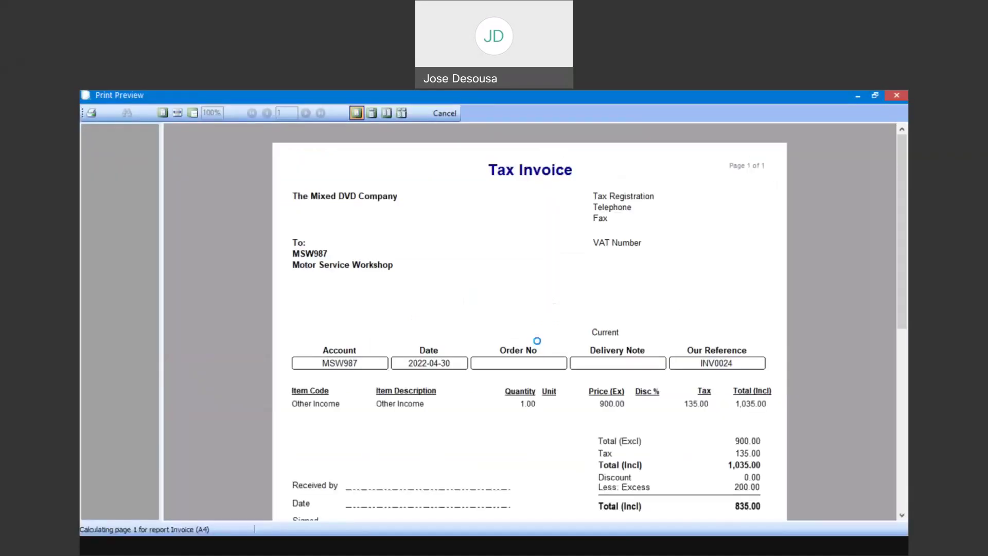
scroll(898, 198, down, 3)
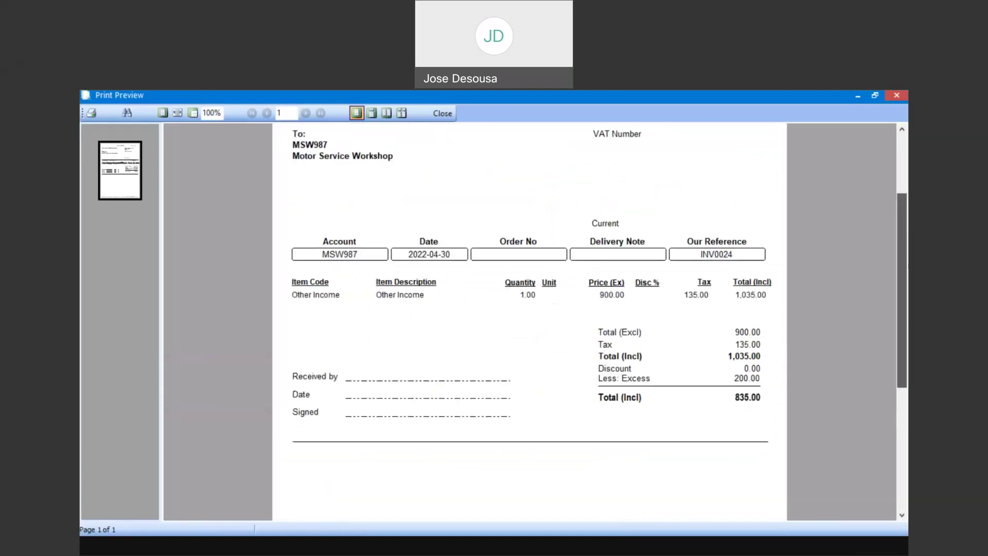
scroll(898, 197, up, 3)
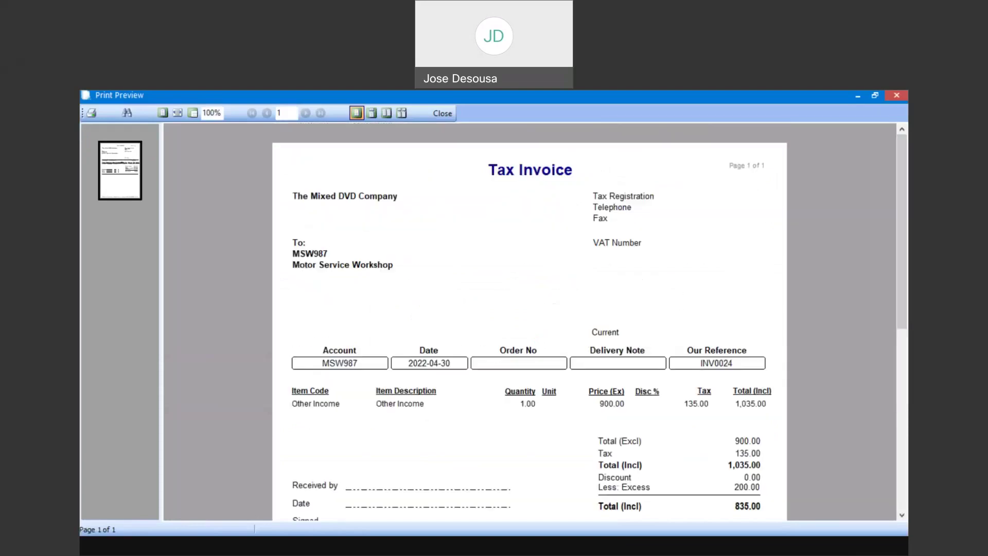
click(899, 99)
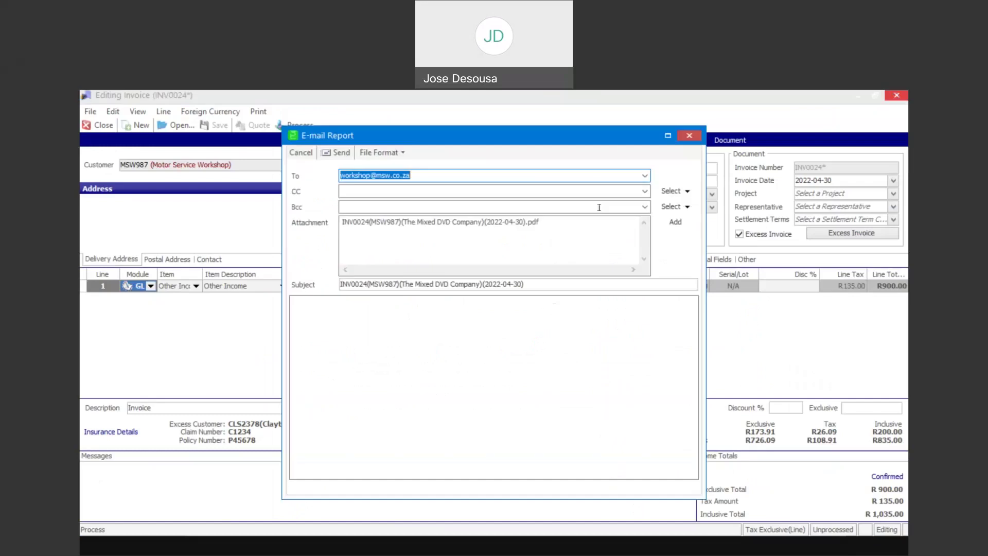
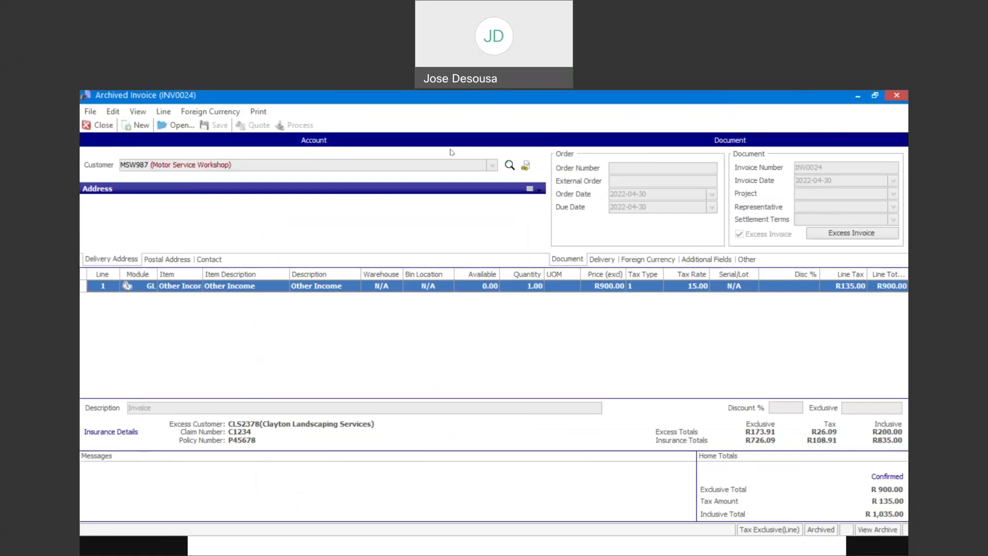
Step: Close the archived invoice and view the transactions of Clayton Landscaping Services in the customer enquiry
click(101, 128)
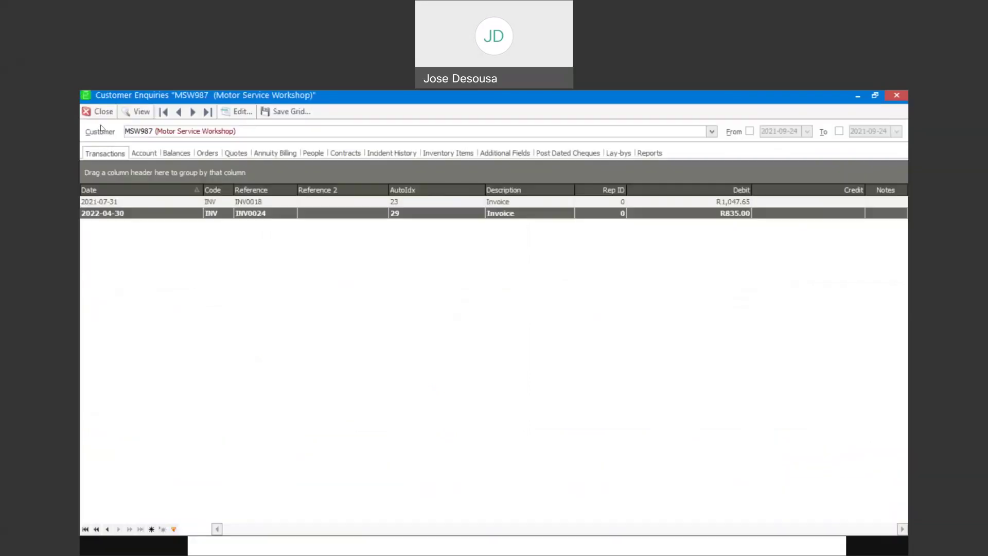
click(711, 131)
drag(898, 194, 895, 166)
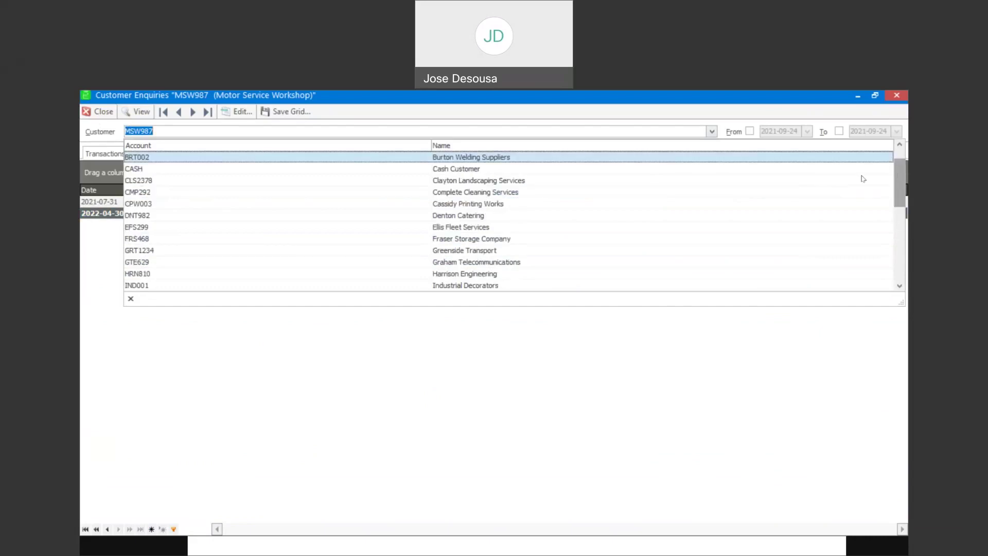
click(488, 182)
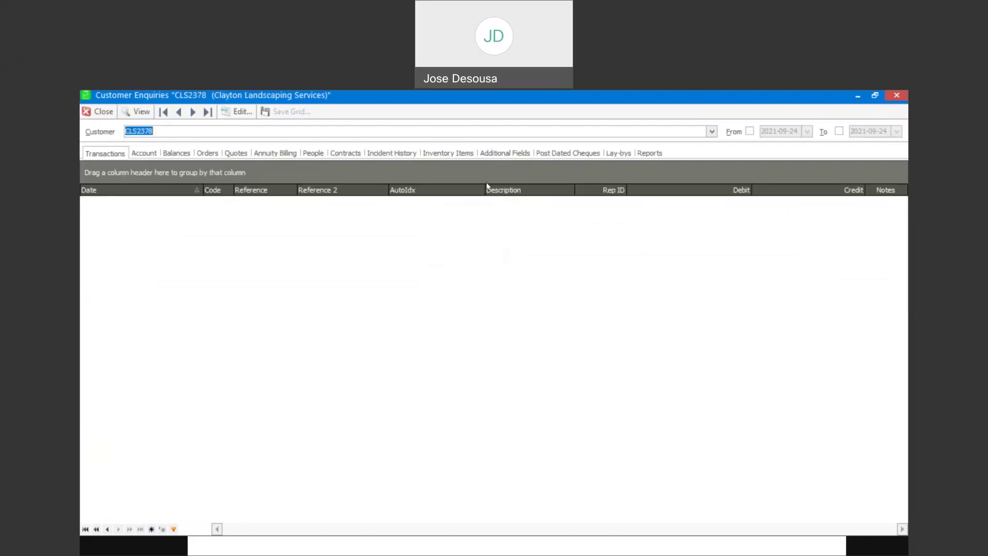
click(141, 112)
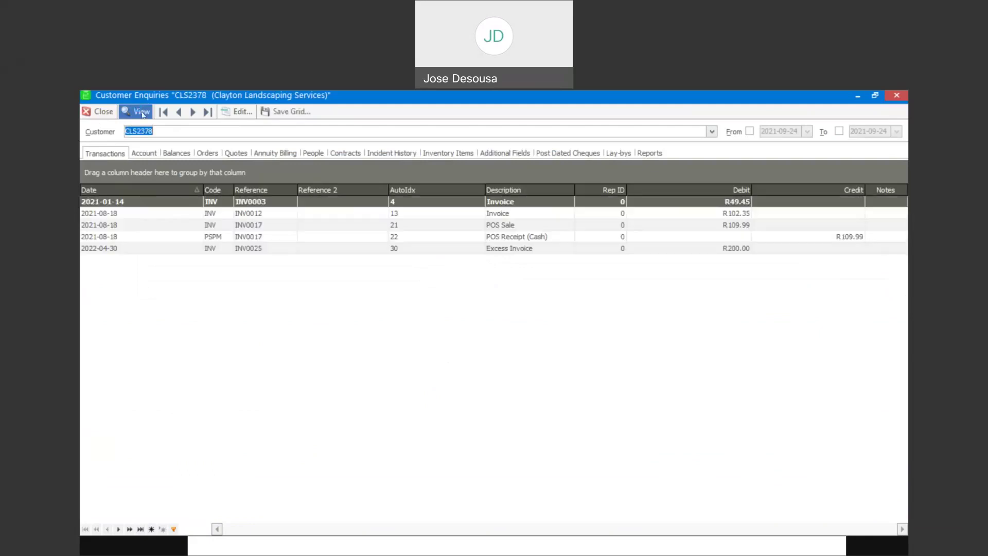
Step: View the source document of the Excess Invoice transaction dated 2022-04-30, and close both it and the customer enquiry
click(203, 249)
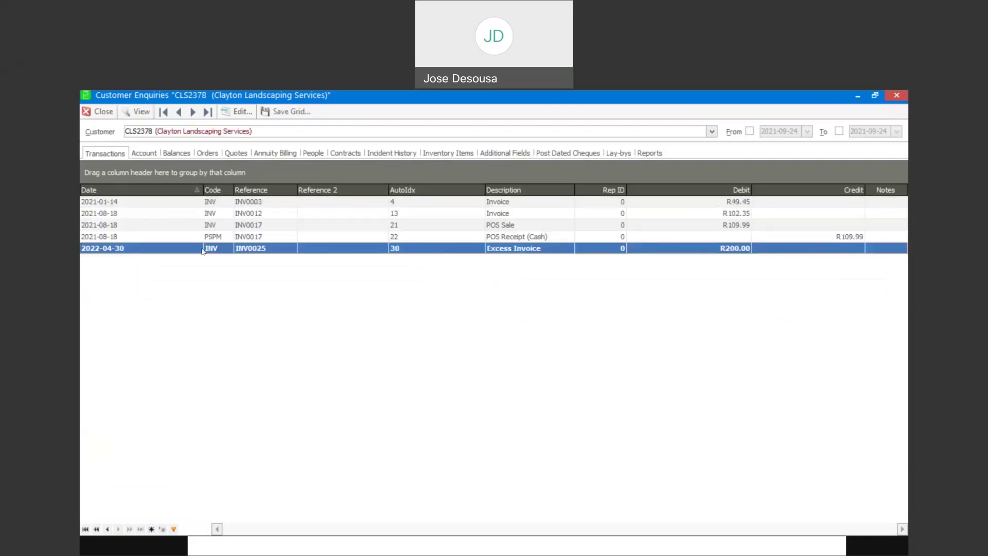
right_click(203, 250)
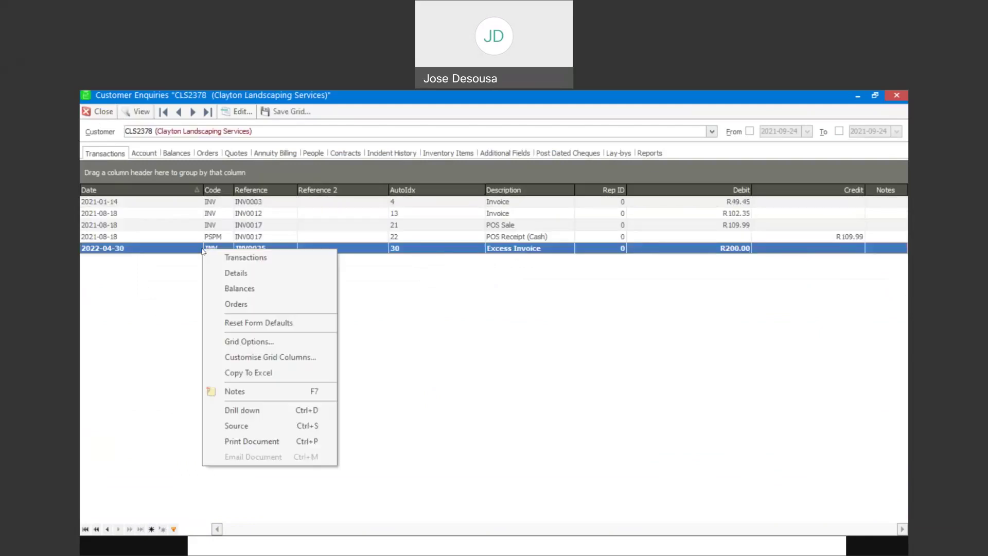
click(245, 426)
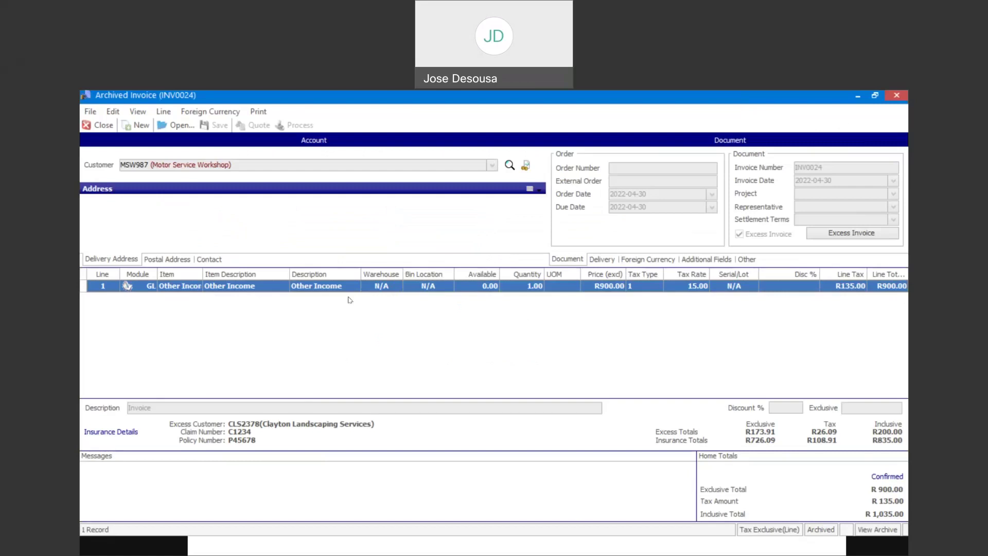
click(99, 125)
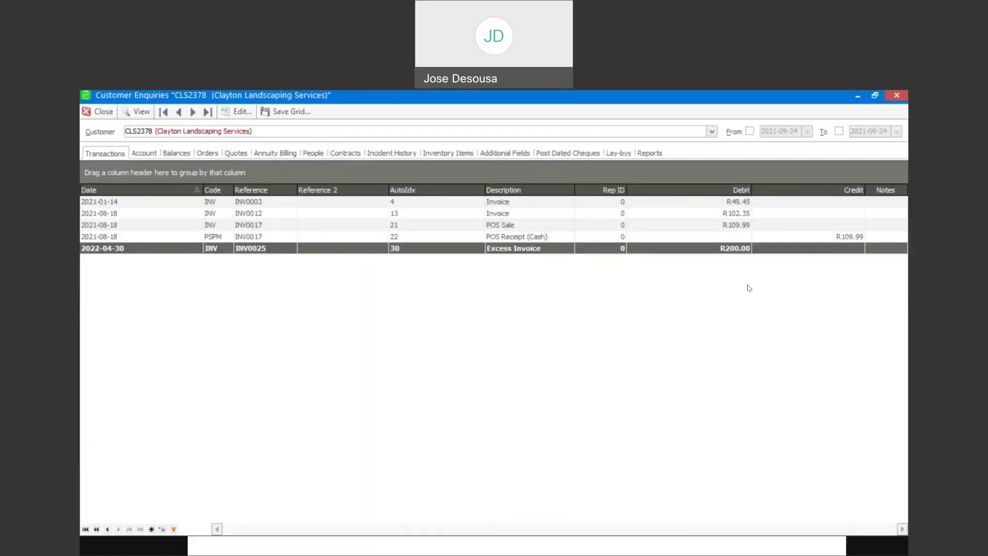
click(677, 249)
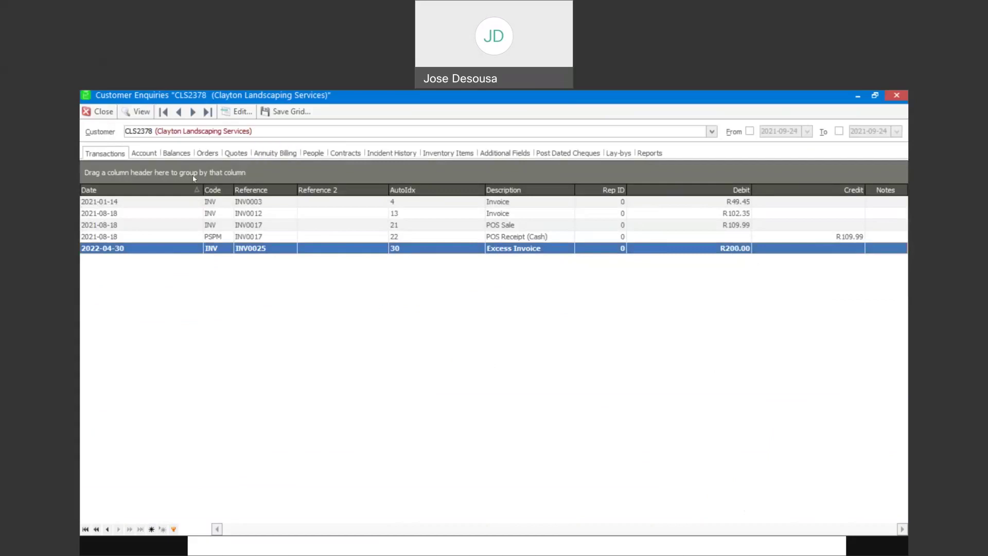
click(105, 112)
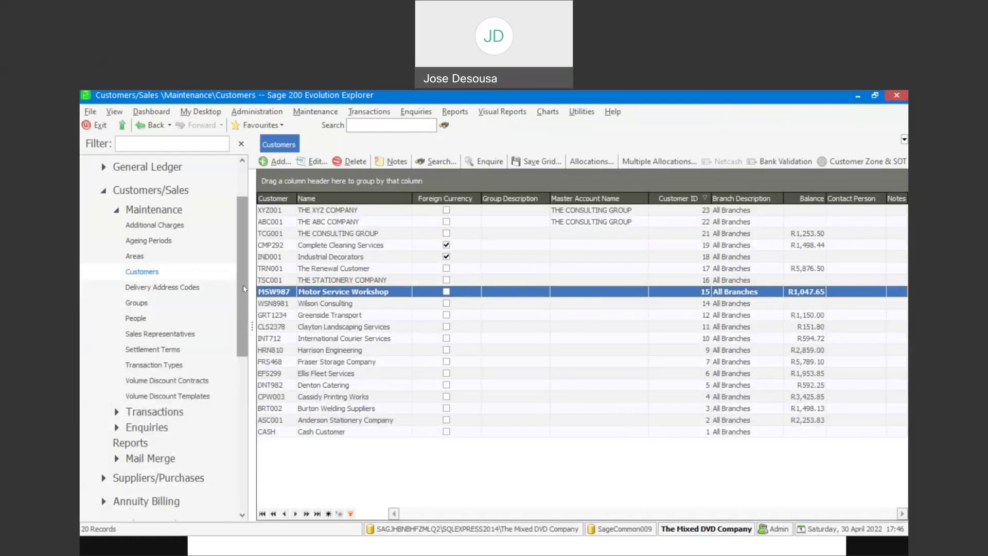
Step: Examine the Insurance settings in the Customers/Sales defaults and close them without changes
drag(244, 288, 245, 271)
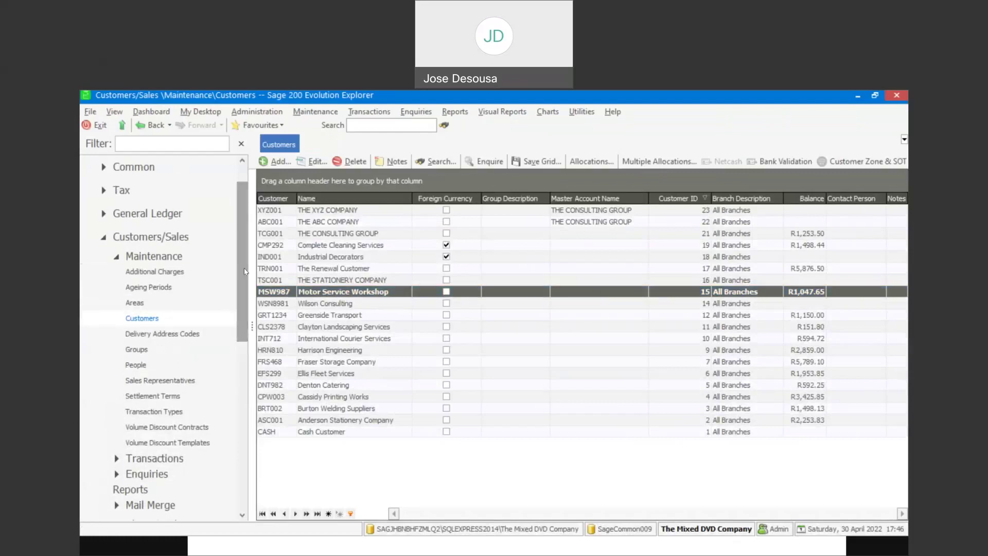
click(169, 237)
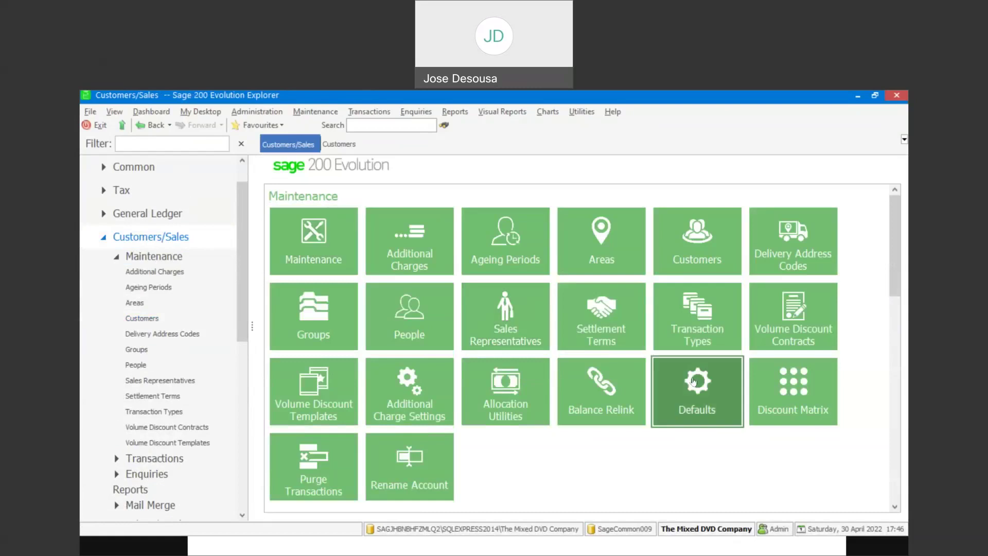
click(693, 381)
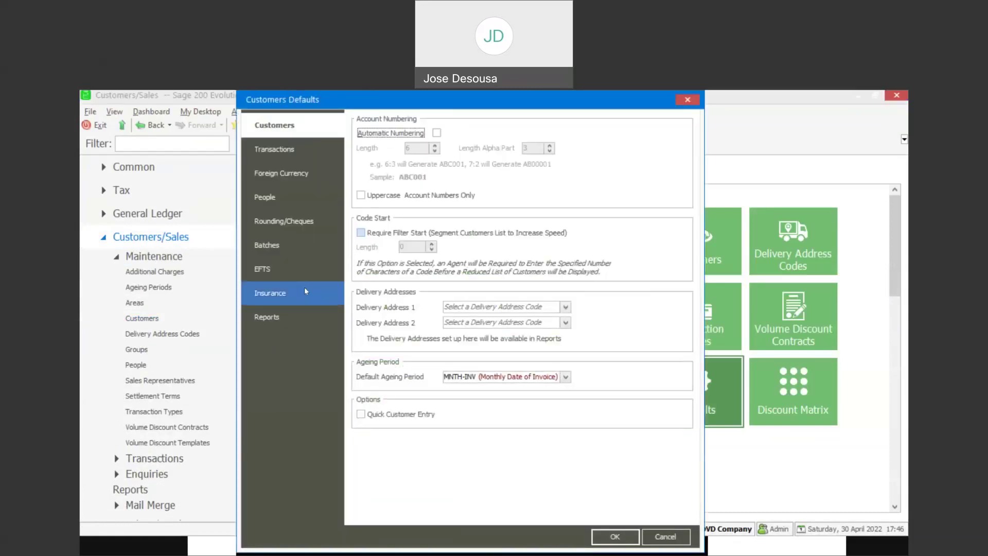
click(304, 288)
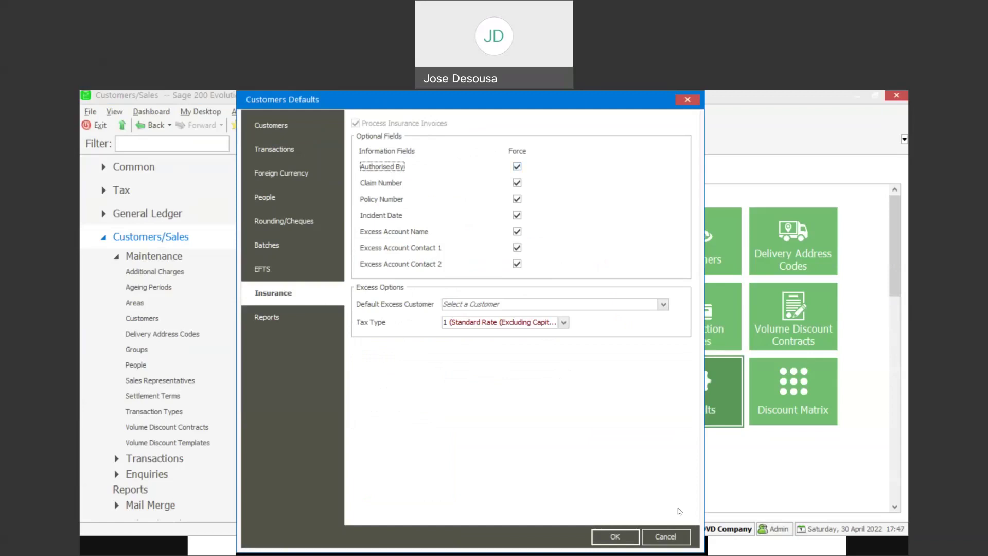
click(677, 534)
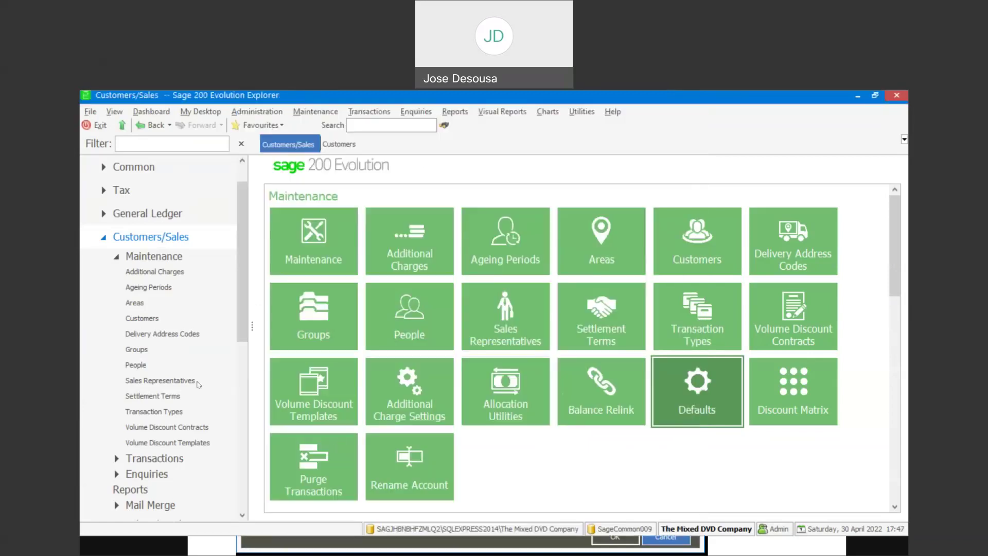
Step: Open the Harrison Engineering customer record, check its Insurance Company option, and close the record without changes
click(166, 320)
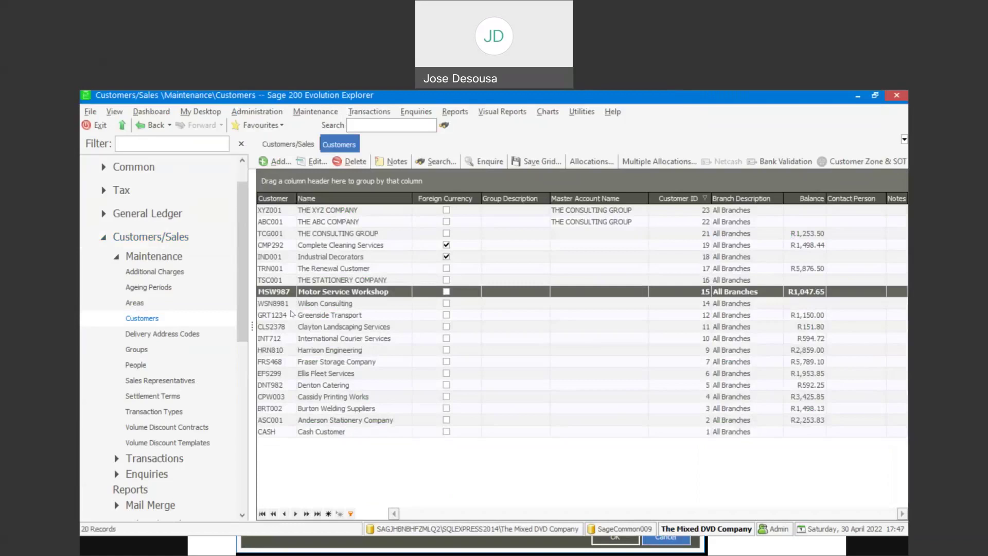
click(310, 351)
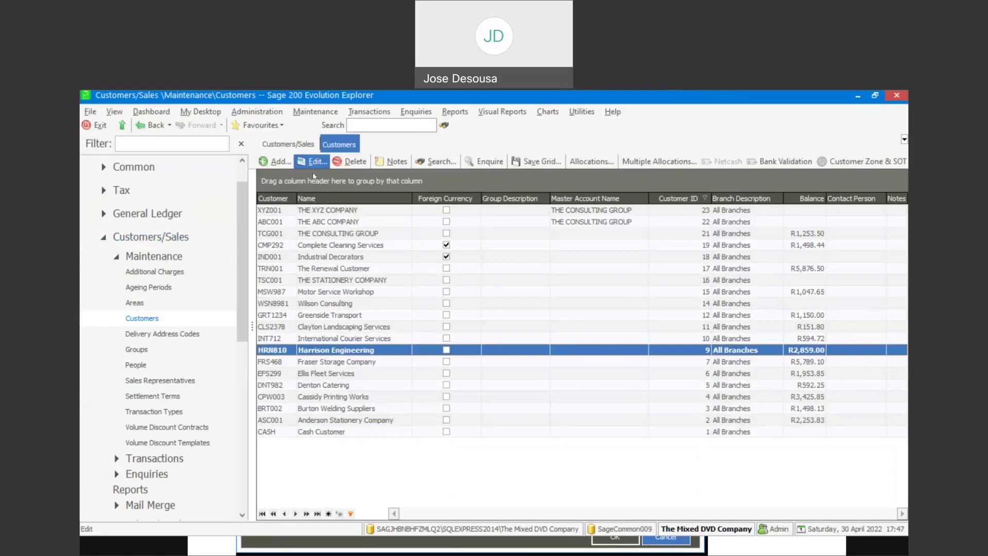
click(312, 161)
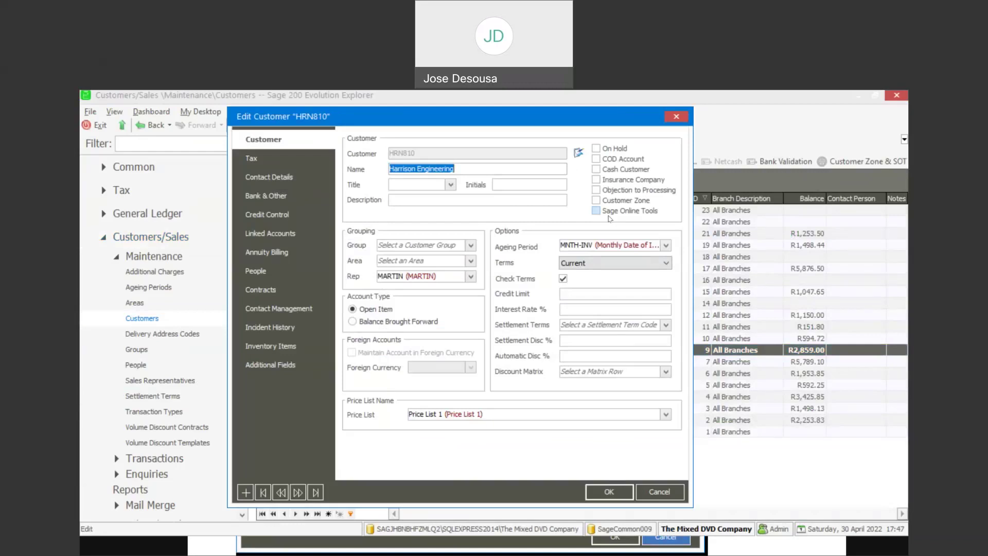
click(661, 492)
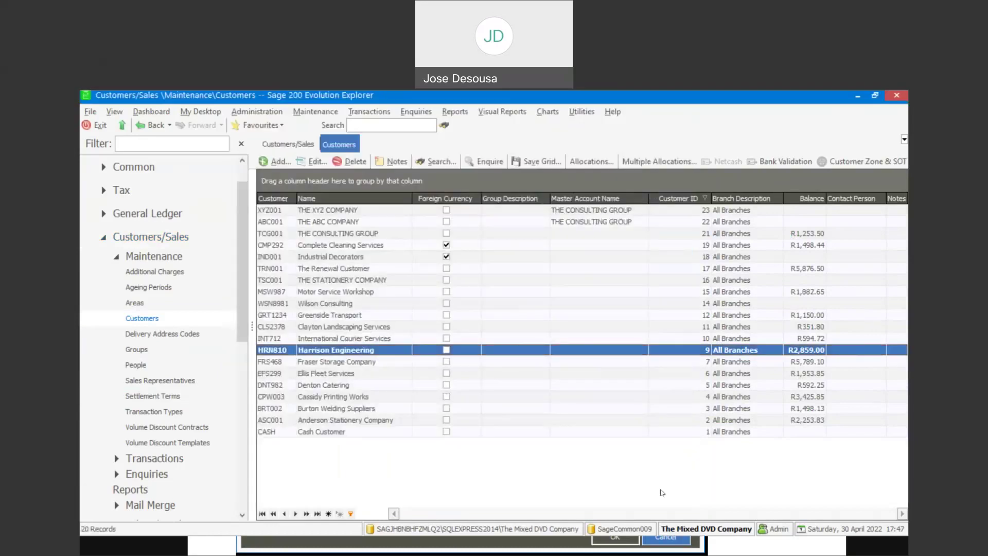